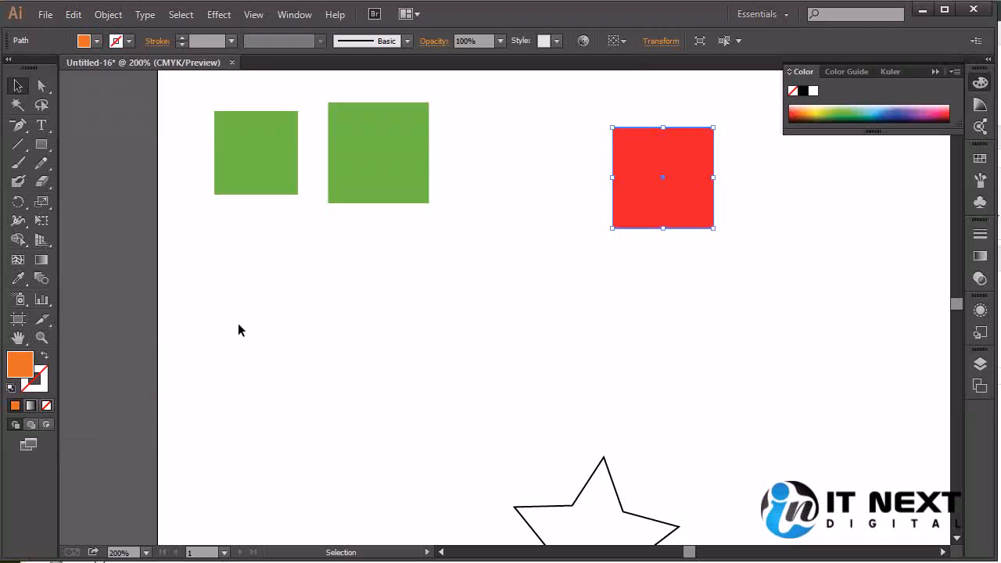
# Move the red square right so it no longer covers the green square beneath it.
pyautogui.moveTo(509, 266); pyautogui.dragTo(435, 440)
pyautogui.click(724, 337)
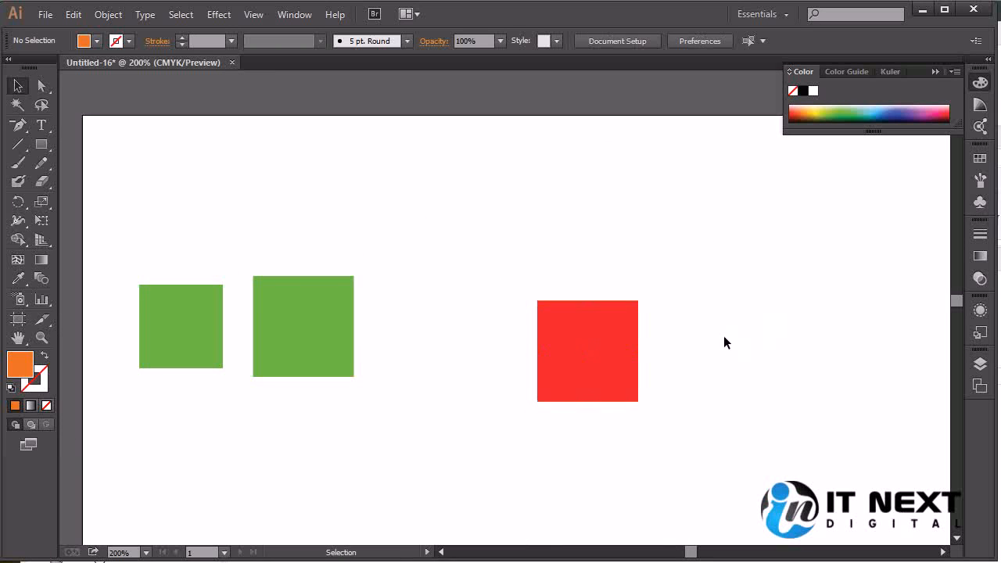
pyautogui.click(638, 302)
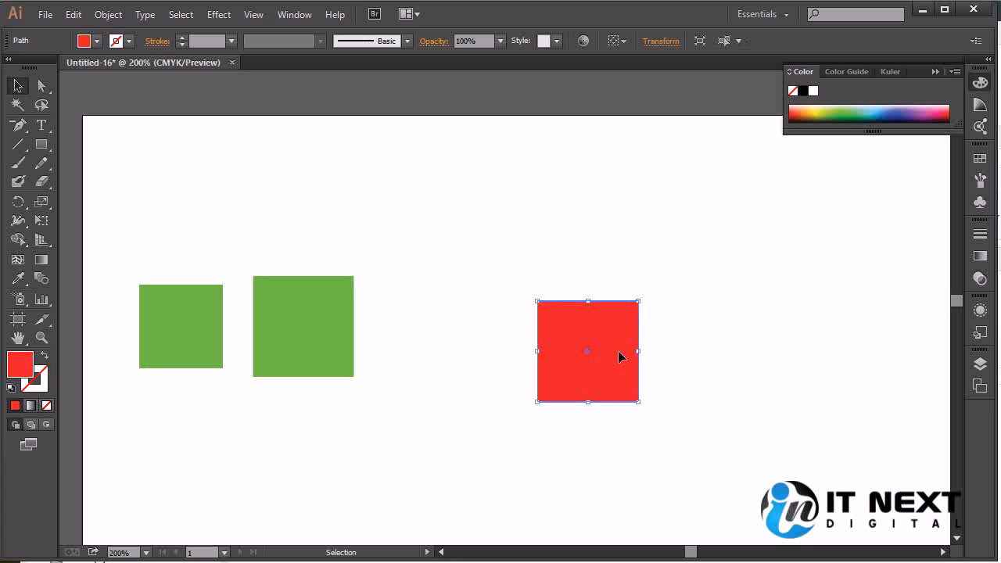
pyautogui.moveTo(618, 361); pyautogui.dragTo(798, 412)
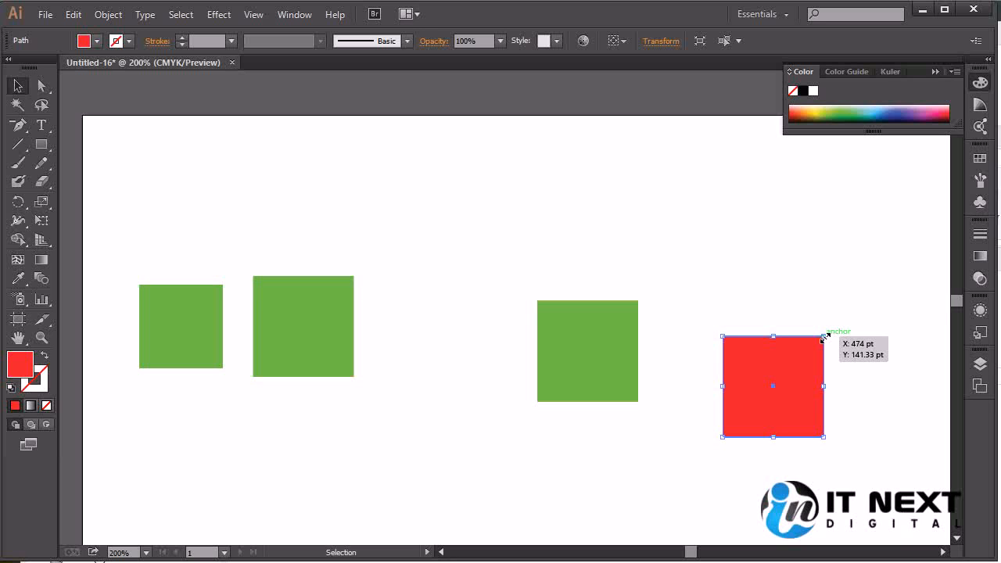
# Try stretching the red square outward from its upper-right corner with the Selection tool, and undo the resize.
pyautogui.moveTo(824, 337); pyautogui.dragTo(890, 288)
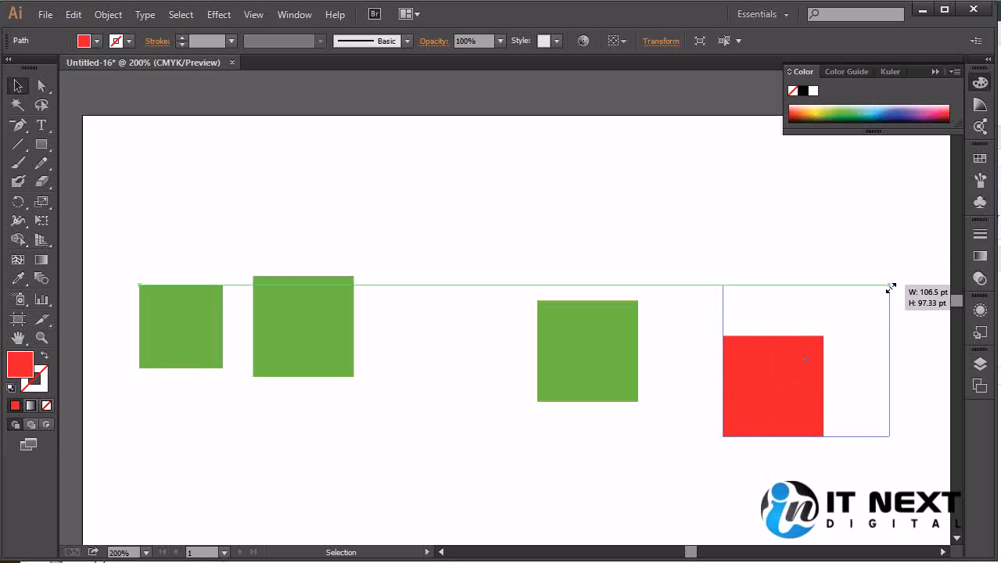
pyautogui.moveTo(891, 288); pyautogui.dragTo(890, 287)
pyautogui.hotkey('ctrl', 'z')
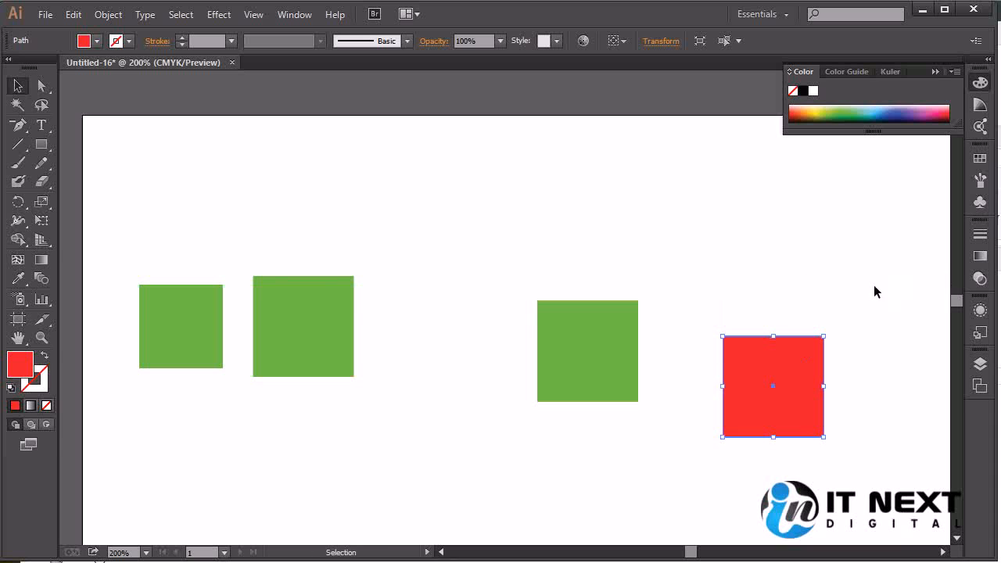
# Try enlarging the red square about its centre with the Scale tool, and undo the scaling.
pyautogui.click(40, 203)
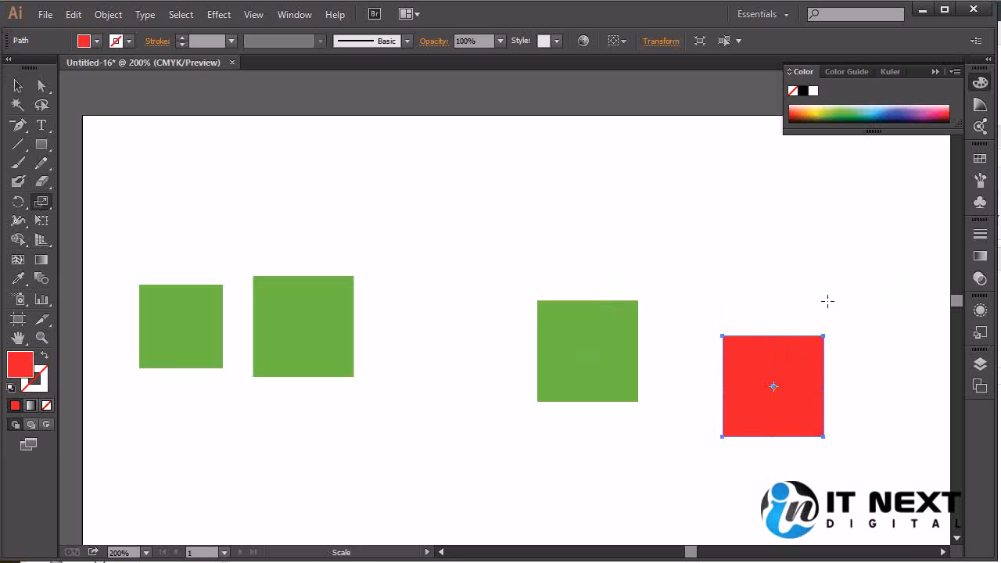
pyautogui.moveTo(822, 331); pyautogui.dragTo(854, 302)
pyautogui.hotkey('ctrl', 'z')
pyautogui.click(44, 201)
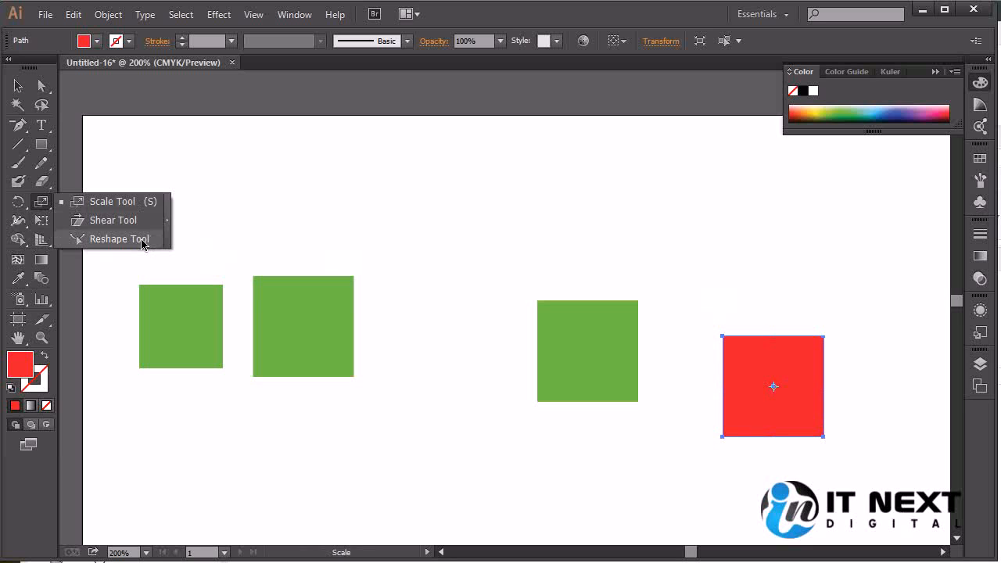
pyautogui.click(141, 203)
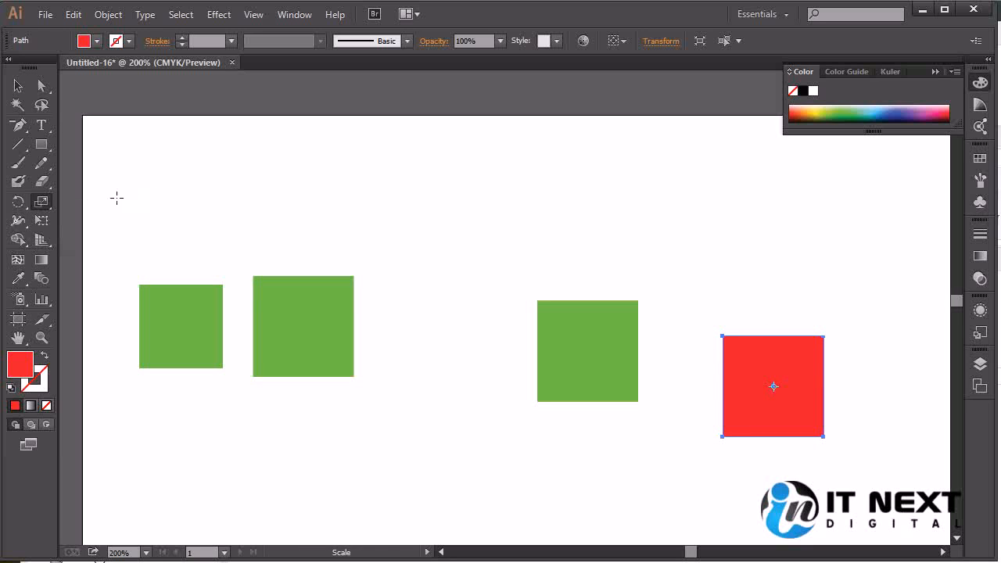
pyautogui.click(42, 89)
pyautogui.click(17, 85)
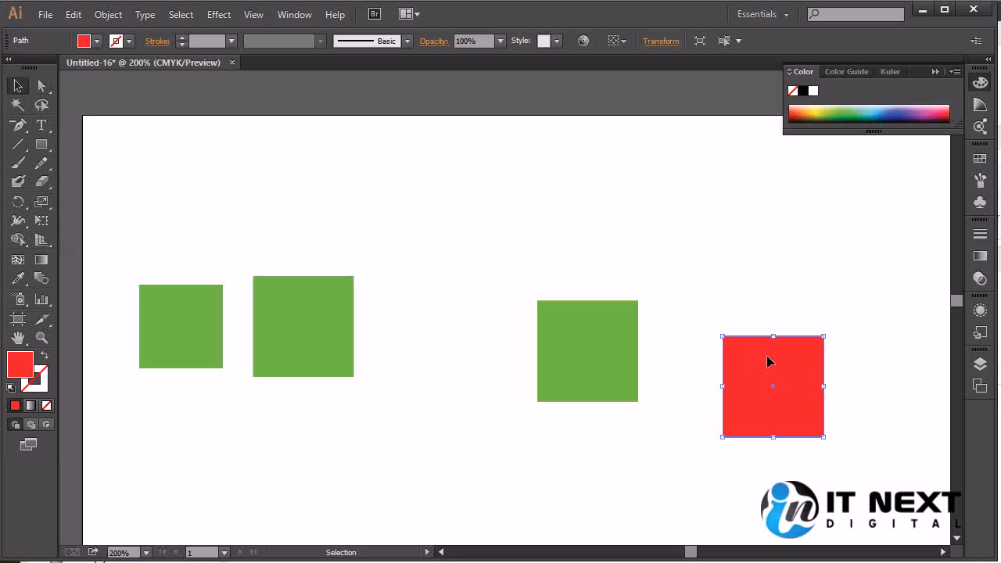
# Try resizing the red square from its upper-left corner and with the Scale tool, and undo the scaling.
pyautogui.moveTo(722, 337)
pyautogui.mouseDown()
pyautogui.moveTo(572, 179)
pyautogui.moveTo(833, 377)
pyautogui.moveTo(612, 264)
pyautogui.moveTo(722, 336)
pyautogui.mouseUp()
pyautogui.click(41, 202)
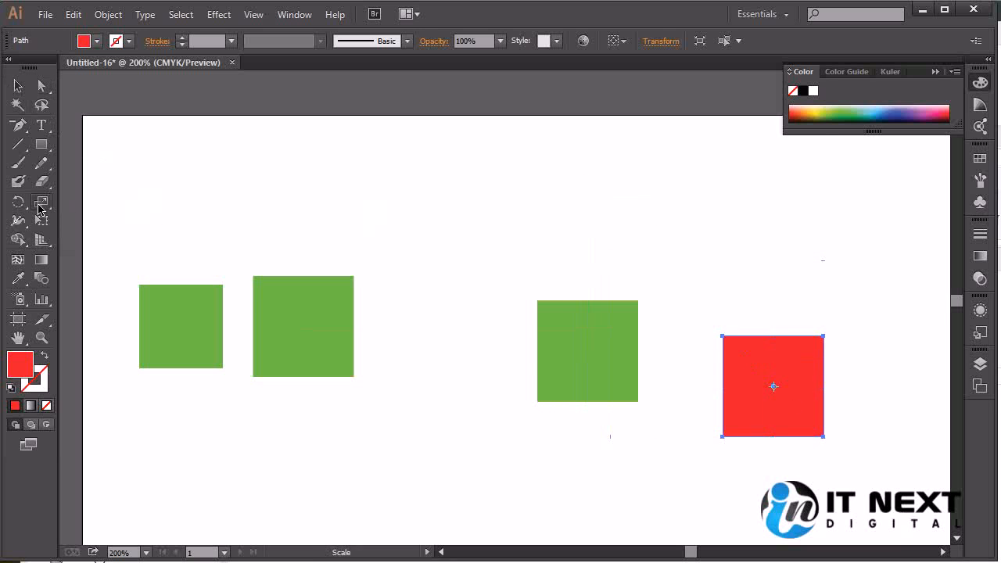
pyautogui.moveTo(805, 395); pyautogui.dragTo(840, 423)
pyautogui.hotkey('ctrl', 'z')
# Move the red square up level with the green square beside it, and undo a trial resize from its upper-left corner.
pyautogui.click(18, 86)
pyautogui.moveTo(755, 364); pyautogui.dragTo(727, 329)
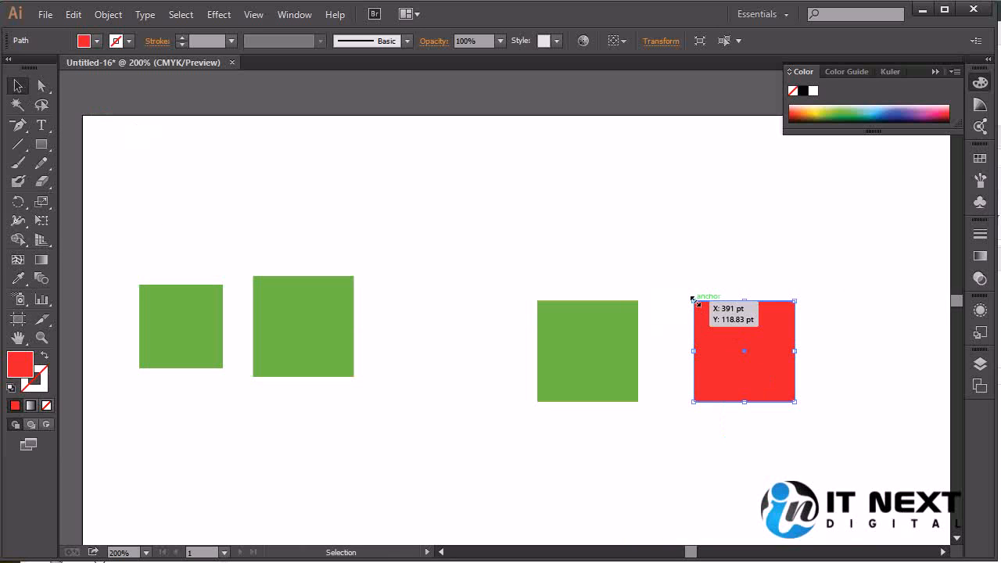
pyautogui.moveTo(693, 299); pyautogui.dragTo(558, 190)
pyautogui.hotkey('ctrl', 'z')
# Try pulling only the red square's upper-left anchor point outward with the Direct Selection tool, and undo the distortion.
pyautogui.click(41, 86)
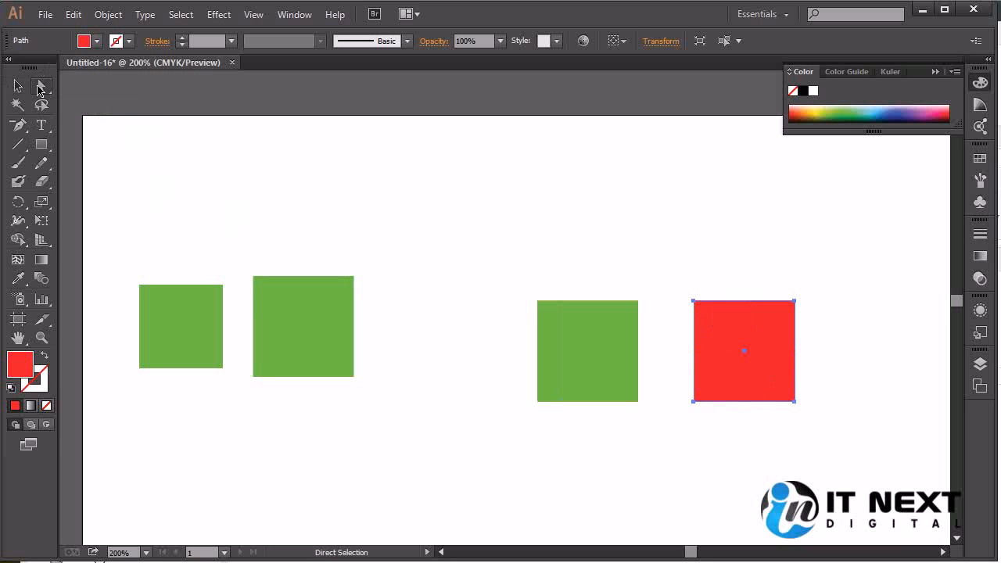
pyautogui.click(693, 302)
pyautogui.moveTo(693, 302); pyautogui.dragTo(552, 180)
pyautogui.hotkey('ctrl', 'z')
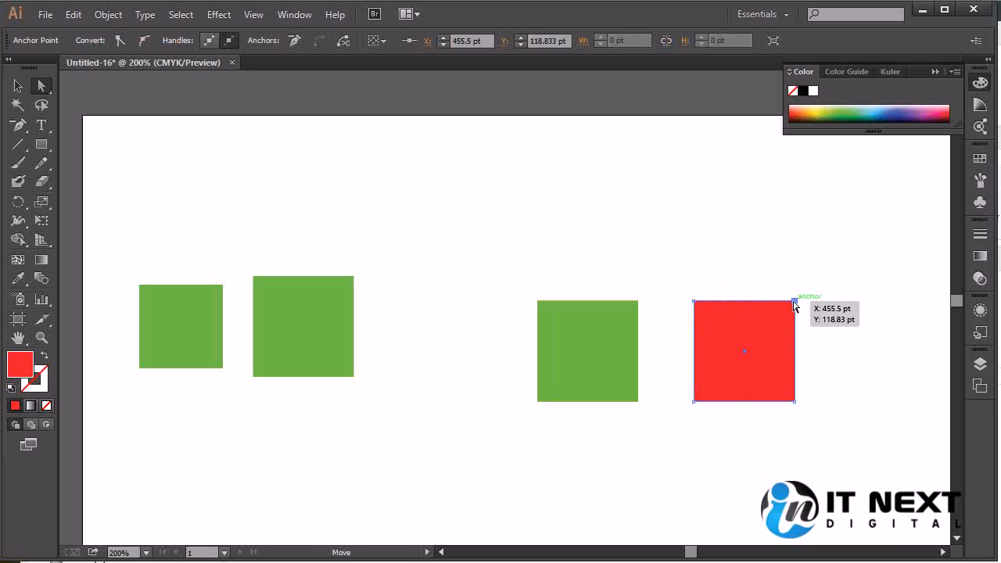
# Try pulling the red square's two right-hand anchor points outward and down together, and undo the distortion.
pyautogui.click(846, 358)
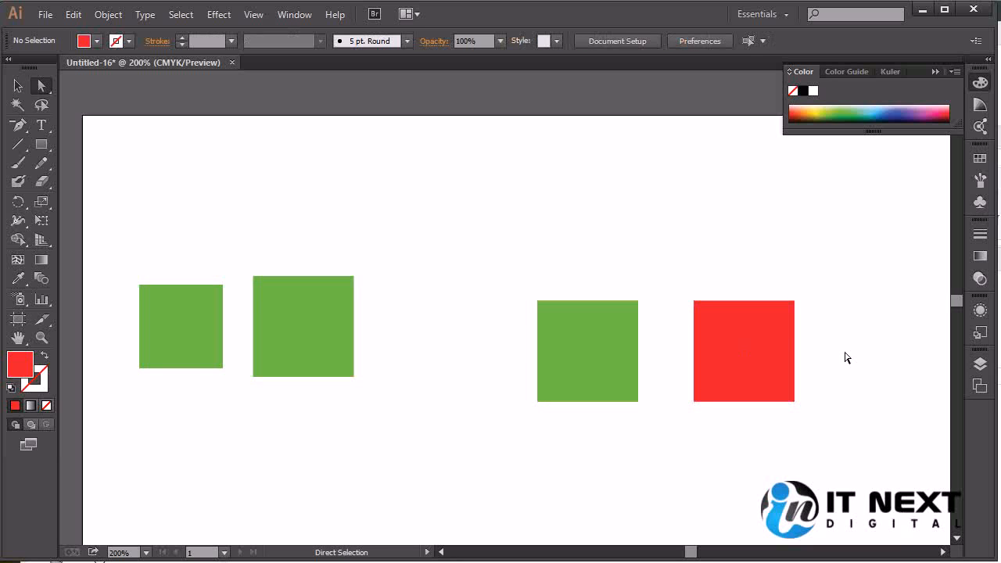
pyautogui.moveTo(853, 282); pyautogui.dragTo(787, 438)
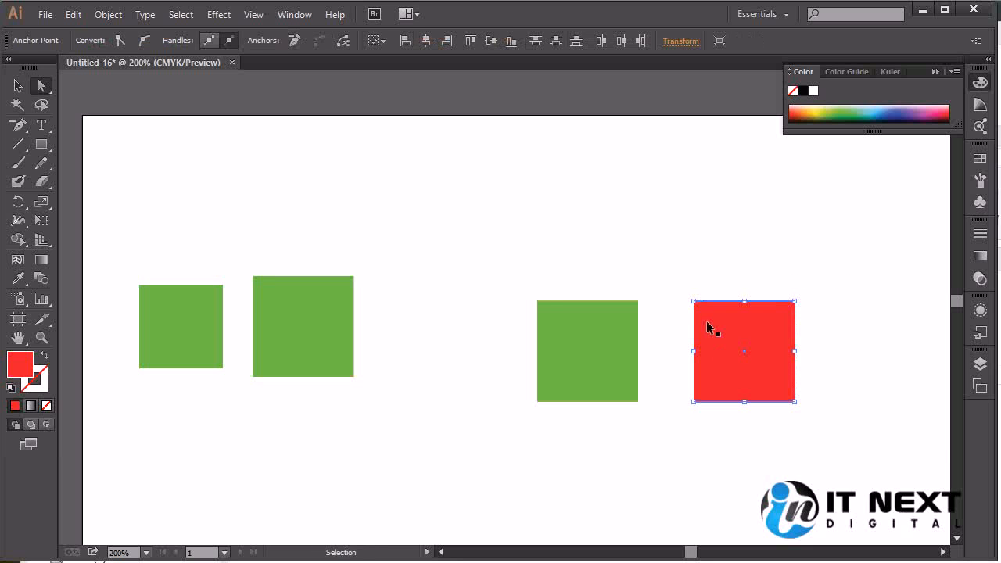
pyautogui.hotkey('ctrl', '+')
pyautogui.moveTo(710, 330); pyautogui.dragTo(467, 344)
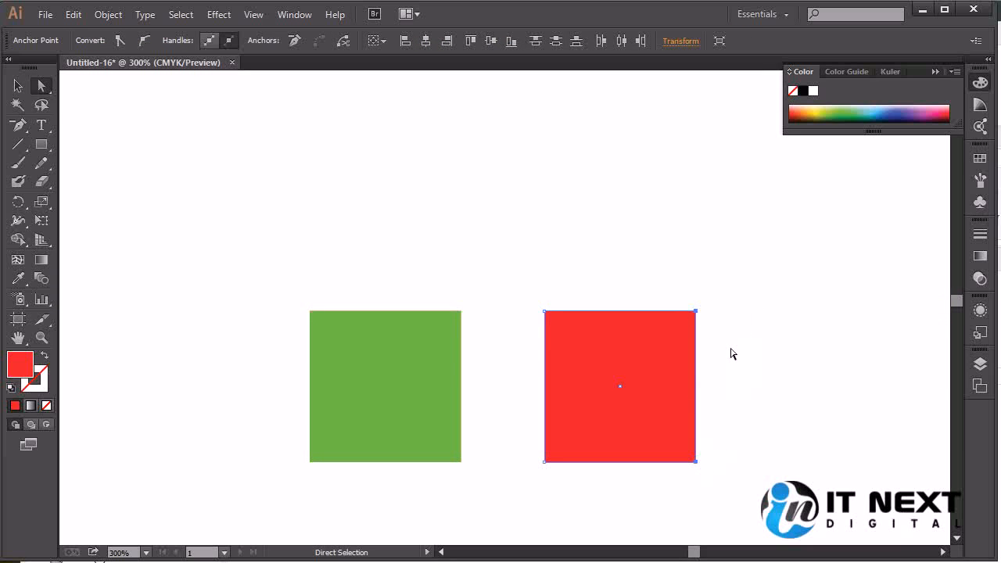
pyautogui.moveTo(697, 462); pyautogui.dragTo(898, 516)
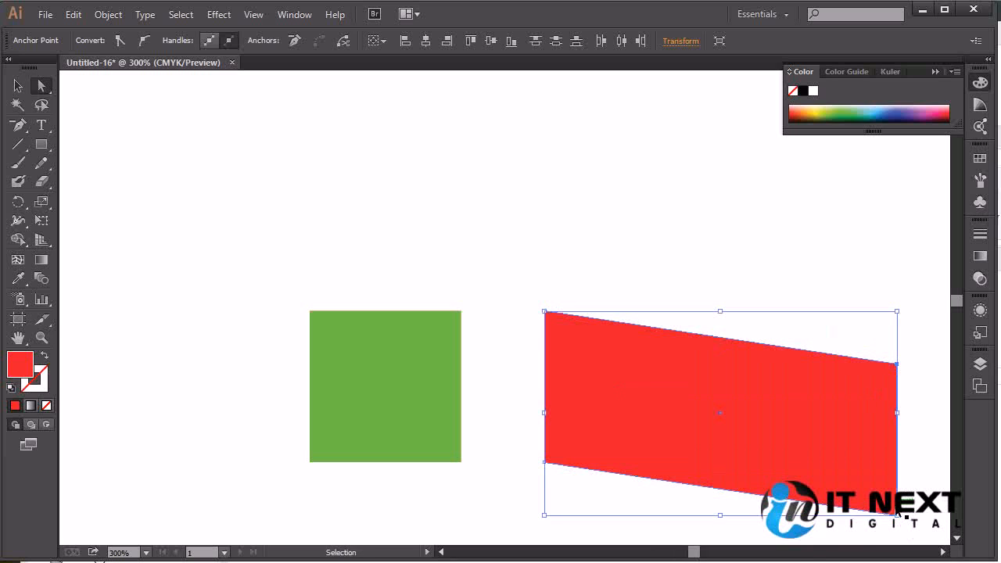
pyautogui.hotkey('ctrl', 'z')
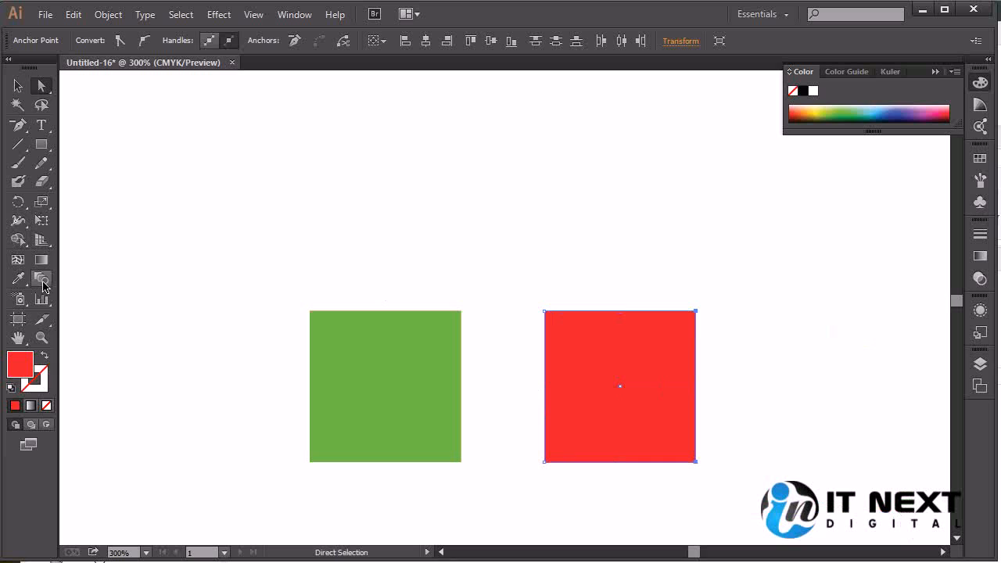
# Create a 10-point star above the green square, with radii of 34.847 pt and 17.4235 pt.
pyautogui.click(41, 144)
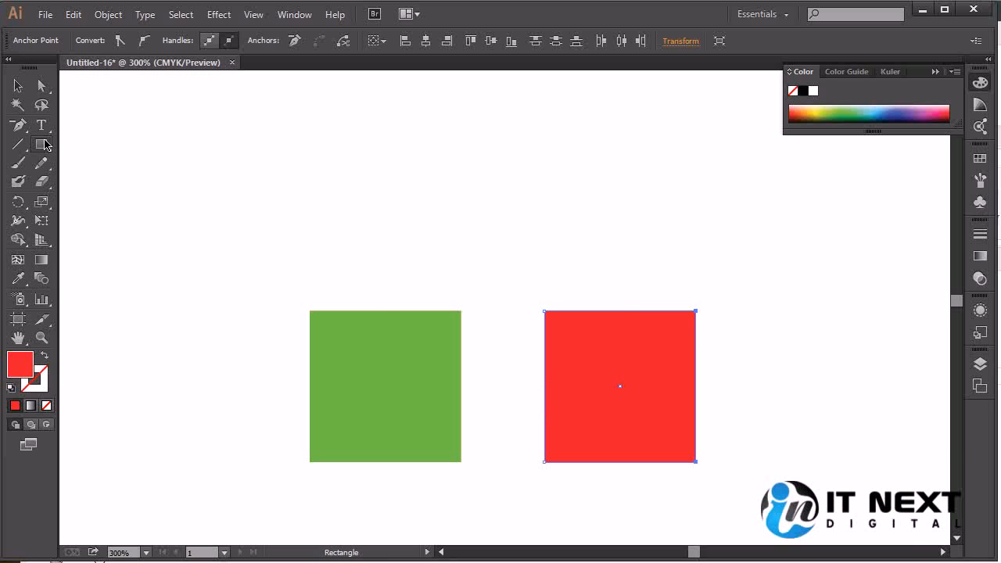
pyautogui.click(127, 219)
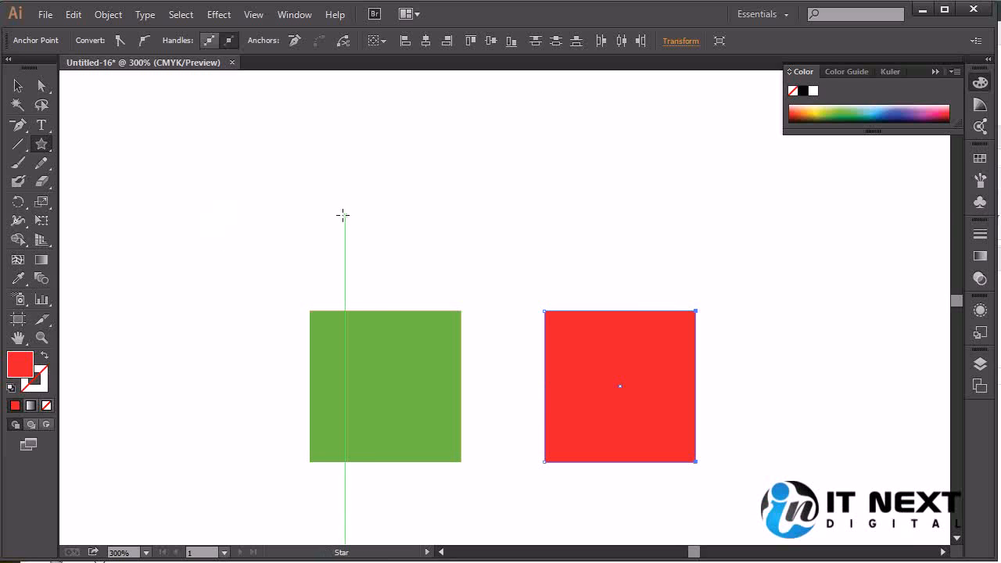
pyautogui.click(372, 214)
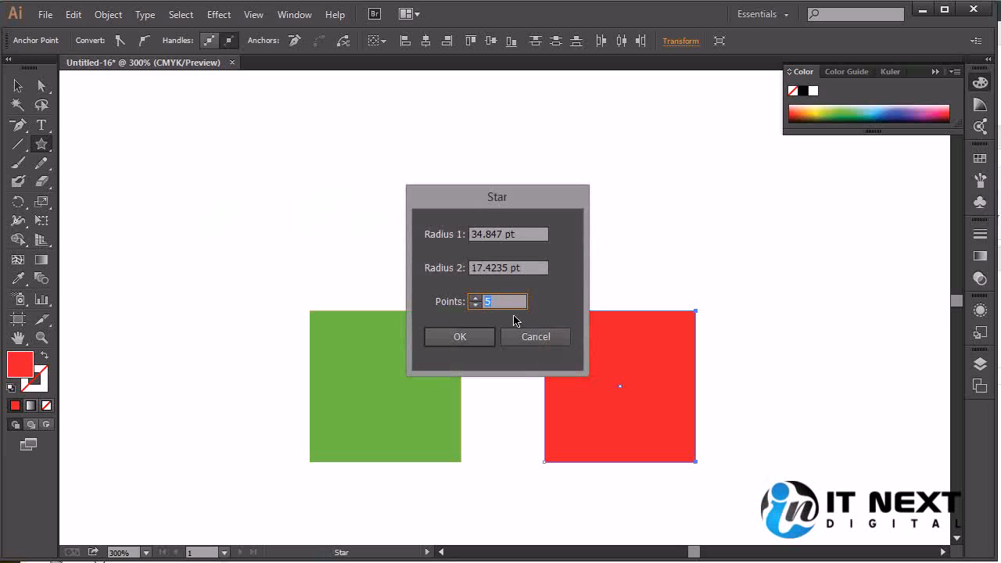
pyautogui.write('10')
pyautogui.click(458, 337)
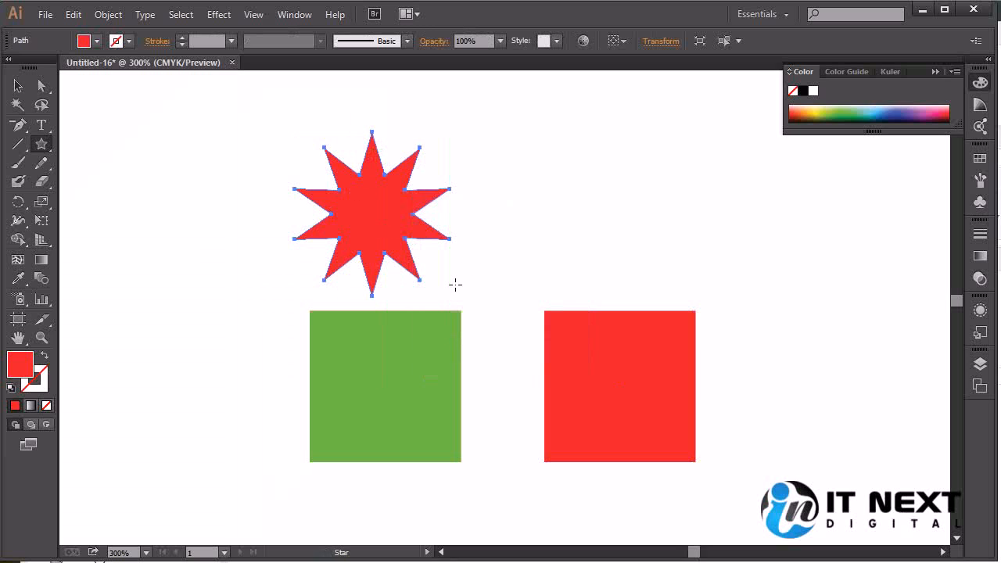
# Reposition the whole star slightly to the right above the green square using the Selection tool.
pyautogui.click(18, 85)
pyautogui.moveTo(357, 199); pyautogui.dragTo(495, 196)
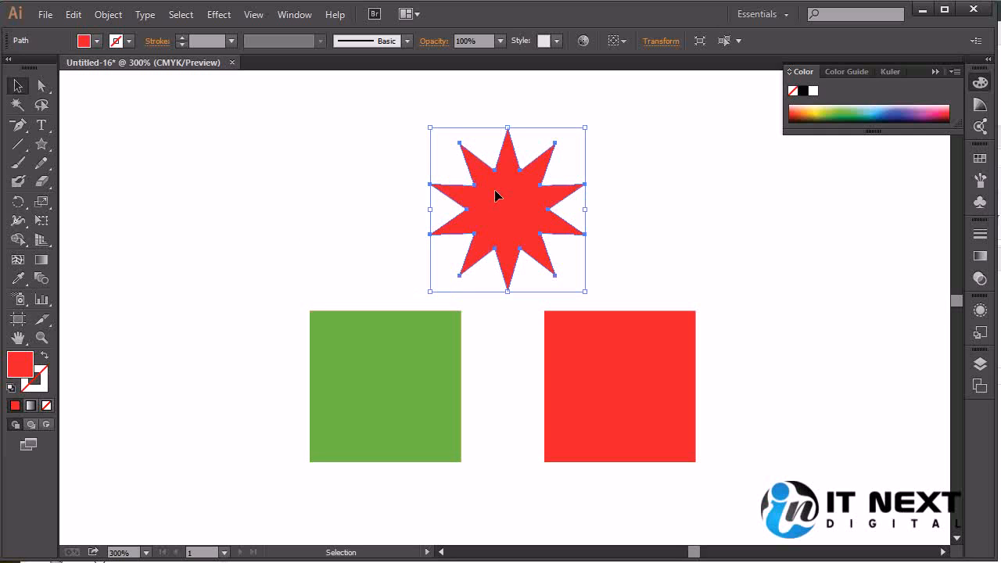
pyautogui.moveTo(514, 195); pyautogui.dragTo(429, 194)
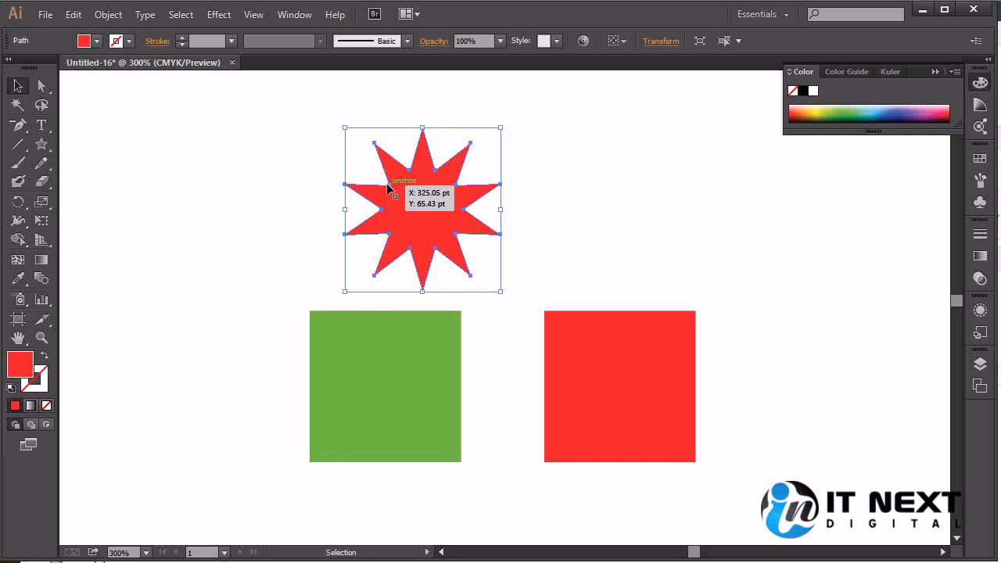
# Try pulling the star's upper-left outer anchor point far to the left with Direct Selection, and undo it.
pyautogui.click(41, 87)
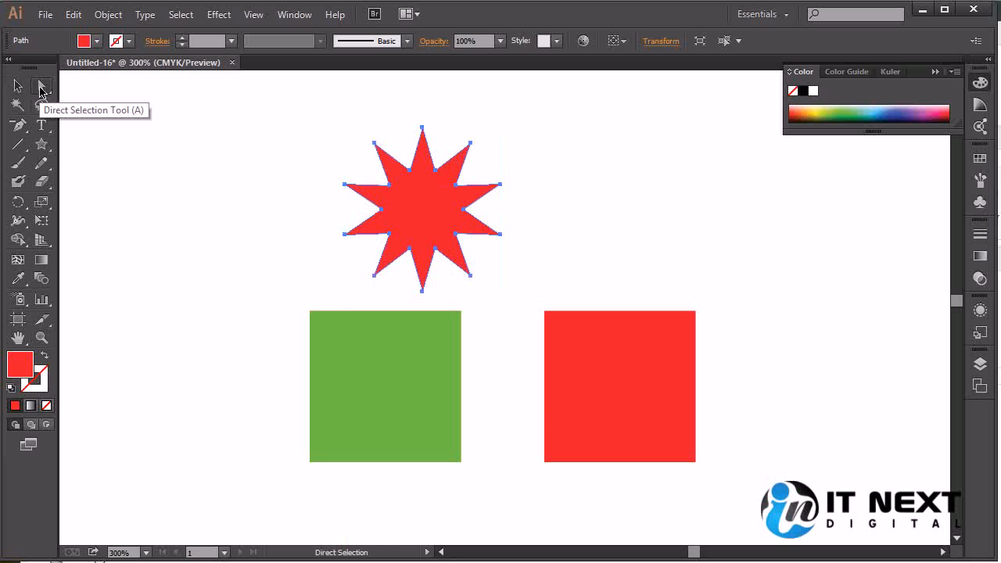
pyautogui.click(345, 185)
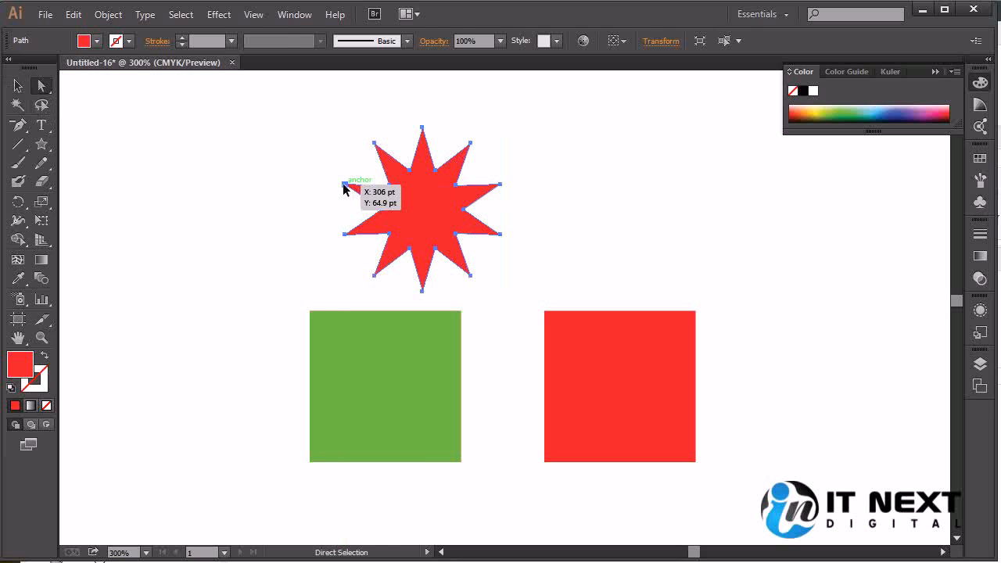
pyautogui.moveTo(345, 185); pyautogui.dragTo(163, 188)
pyautogui.hotkey('ctrl', 'z')
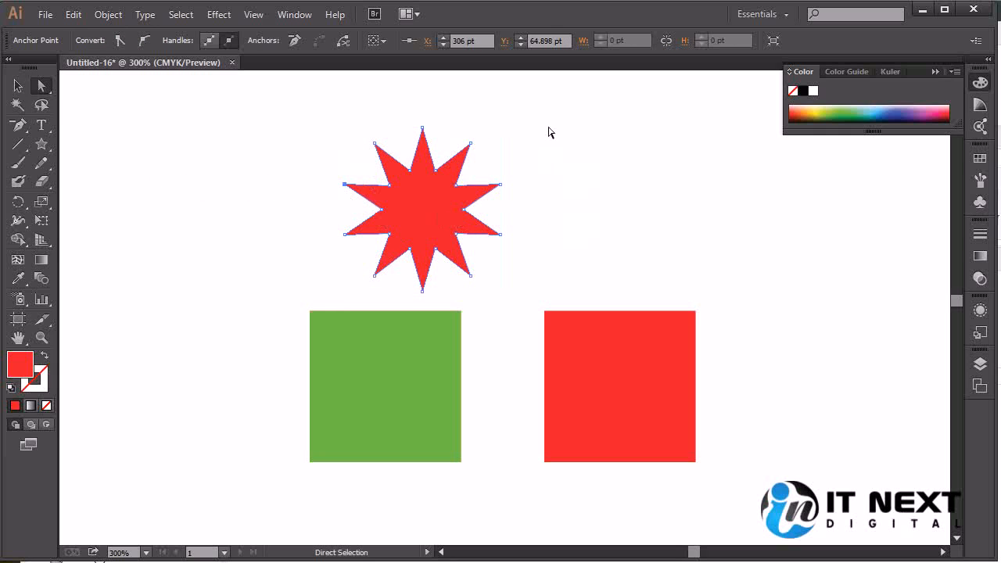
# Select the anchor points on the star's right half, nudge them to the right and delete them.
pyautogui.moveTo(552, 89); pyautogui.dragTo(434, 311)
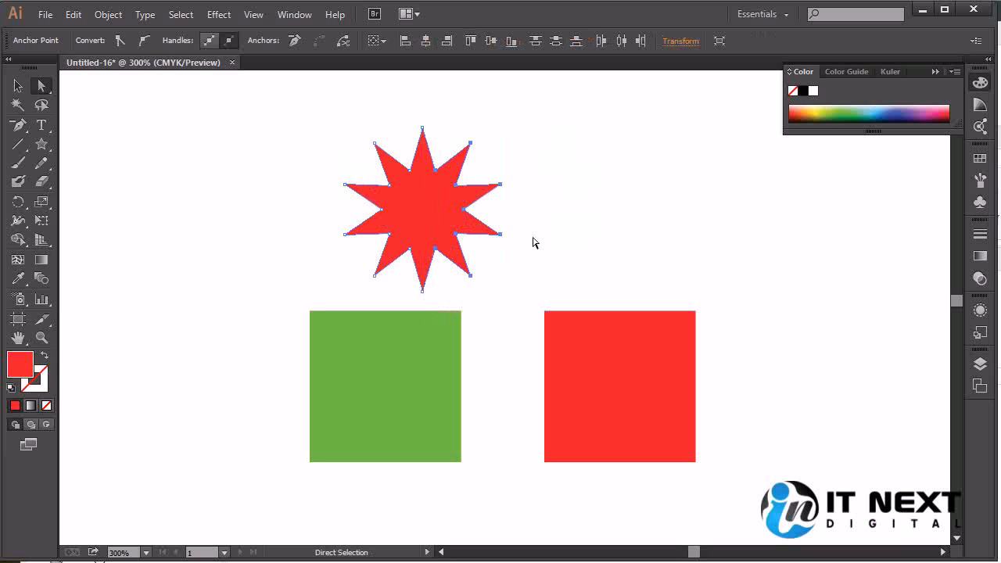
pyautogui.press('Right')
pyautogui.press('Right')
pyautogui.press('Right')
pyautogui.press('Right')
pyautogui.press('Right')
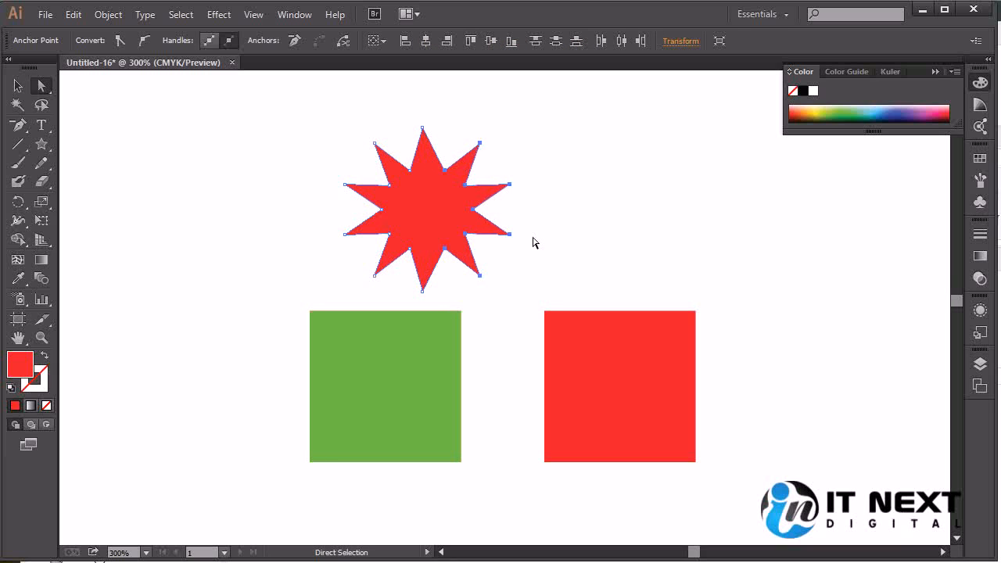
pyautogui.press('Right')
pyautogui.press('Right')
pyautogui.press('Right')
pyautogui.press('Right')
pyautogui.press('Right')
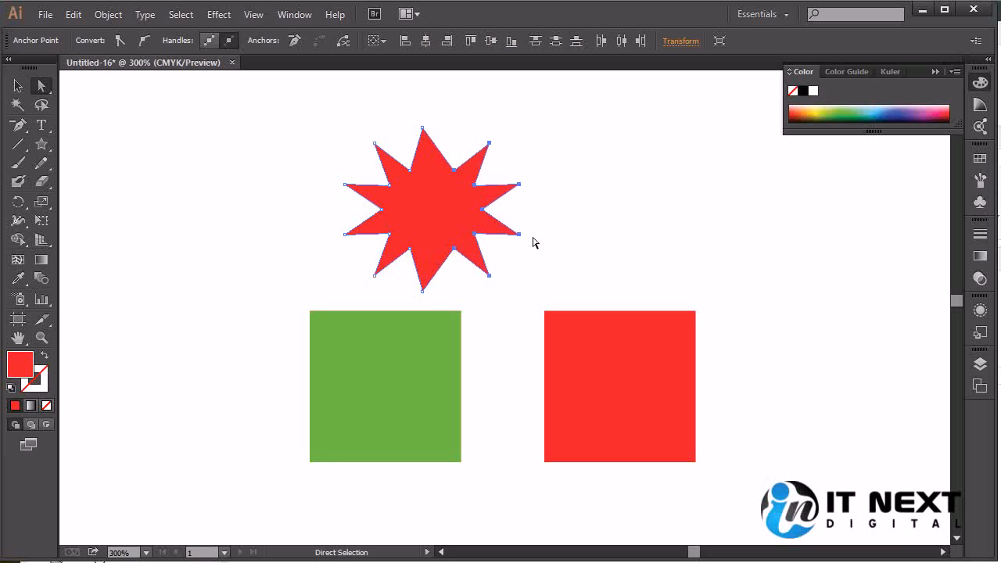
pyautogui.press('Right')
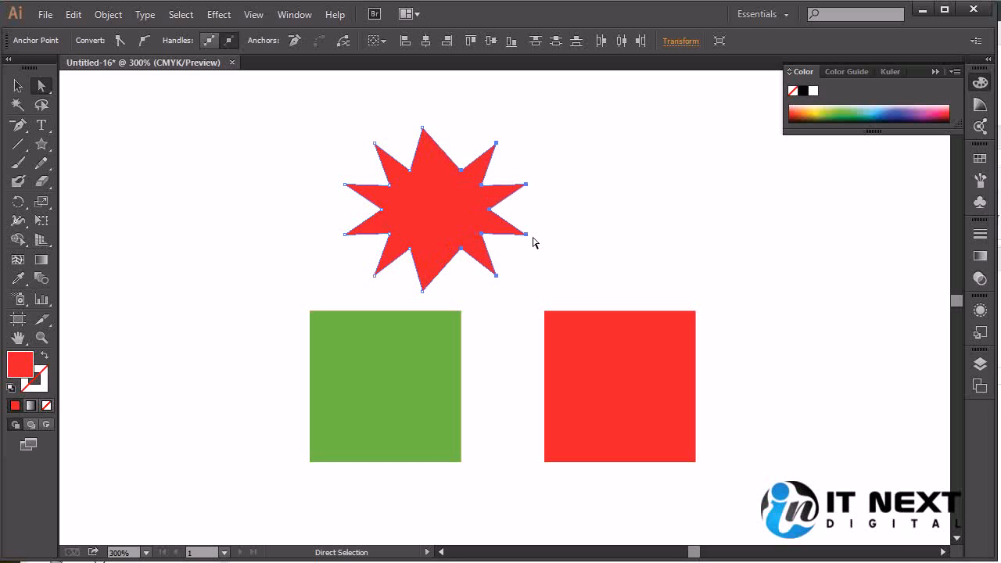
pyautogui.press('Delete')
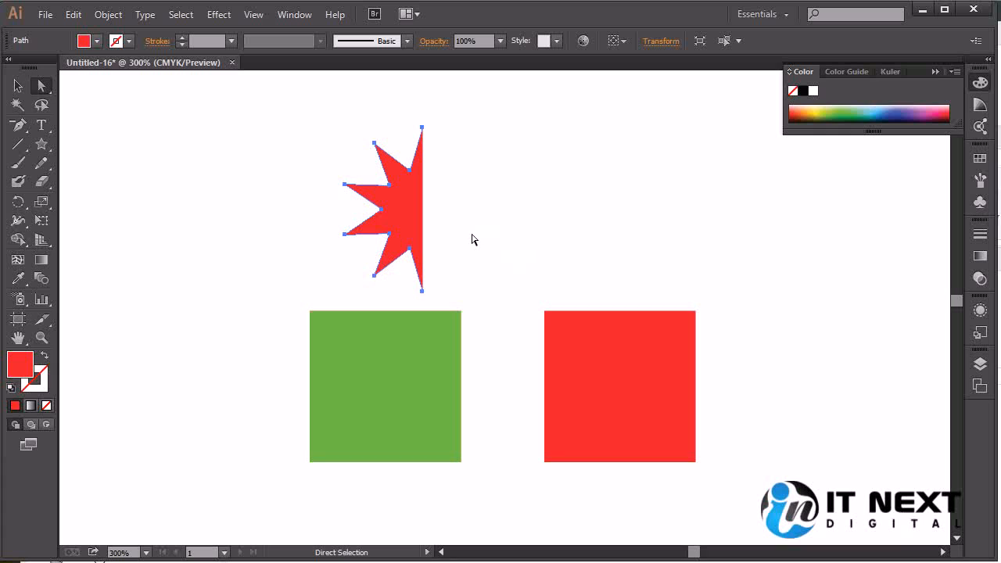
# Enlarge the red square evenly about its centre, and undo a further uneven stretch toward the lower right.
pyautogui.click(19, 88)
pyautogui.click(663, 375)
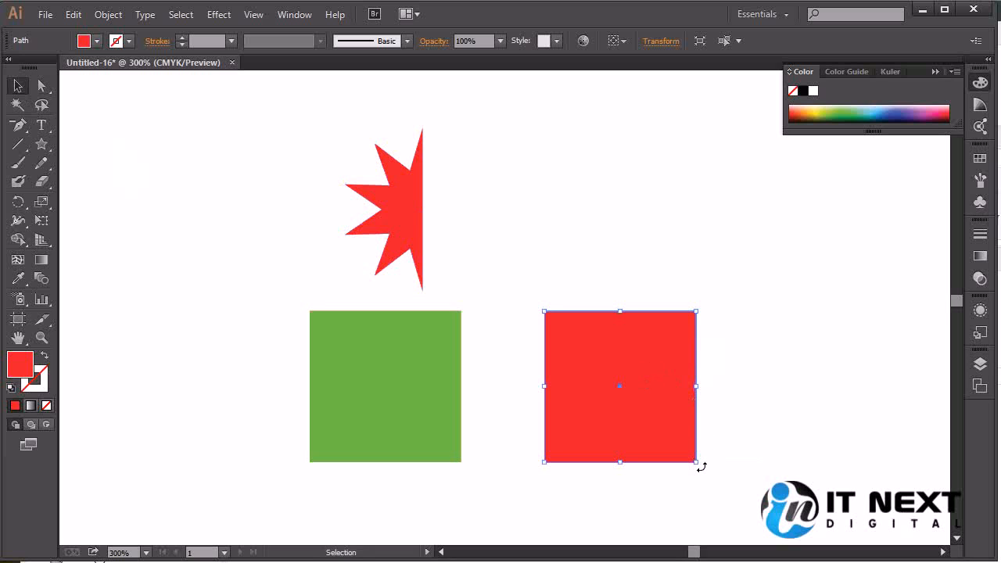
pyautogui.moveTo(696, 463); pyautogui.dragTo(882, 509)
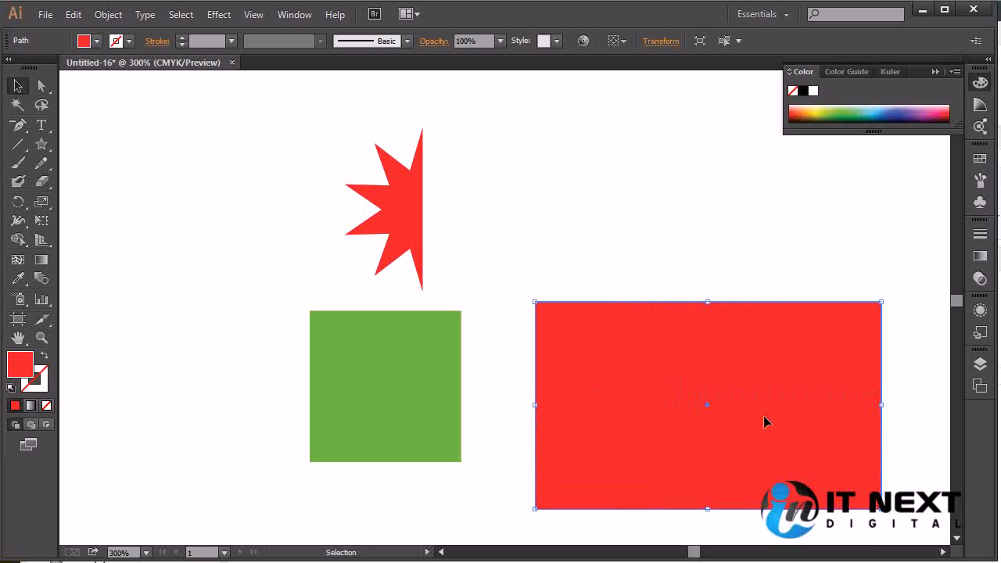
pyautogui.hotkey('ctrl', 'z')
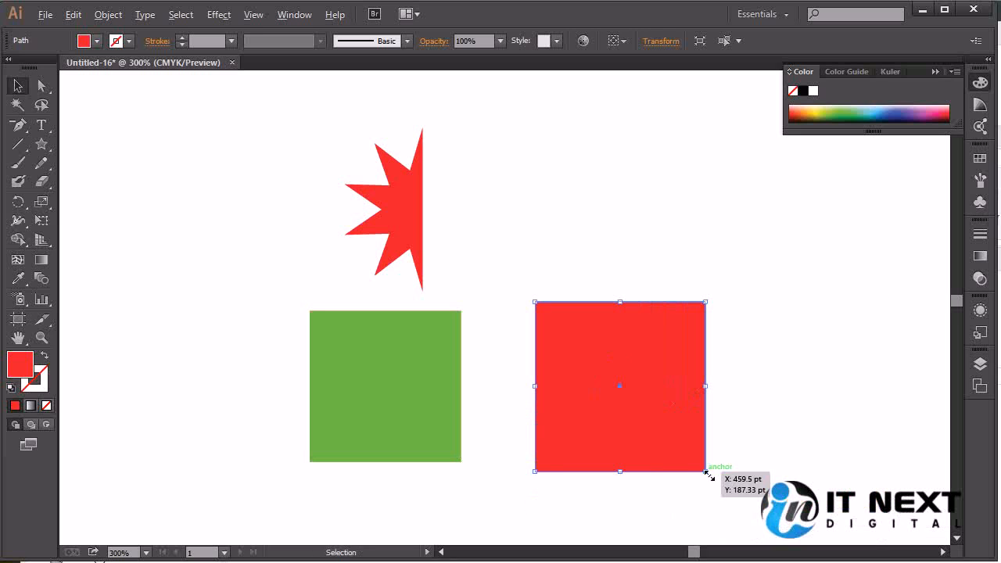
# Try stretching the red square from its lower-right corner, first freely and then with proportions constrained, and undo the resizing.
pyautogui.moveTo(708, 475); pyautogui.dragTo(750, 496)
pyautogui.press('v')
pyautogui.press('shift')
pyautogui.moveTo(707, 474); pyautogui.dragTo(780, 440)
pyautogui.scroll(4, 720, 394)
pyautogui.hotkey('ctrl', 'z')
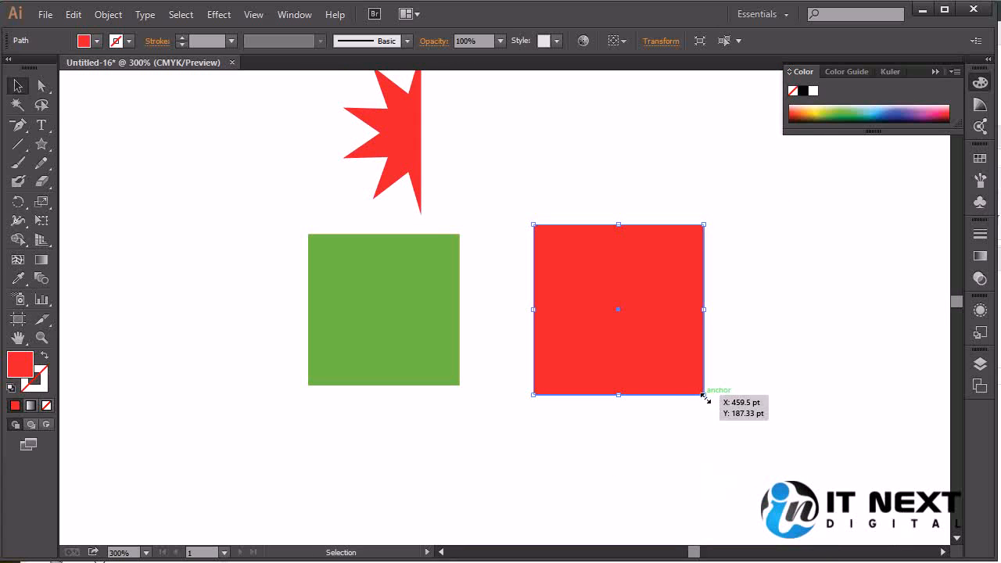
# Try pulling the red square's upper-right anchor point outward with Direct Selection, undo it, and move the whole square to the right.
pyautogui.press('a')
pyautogui.press('ctrl')
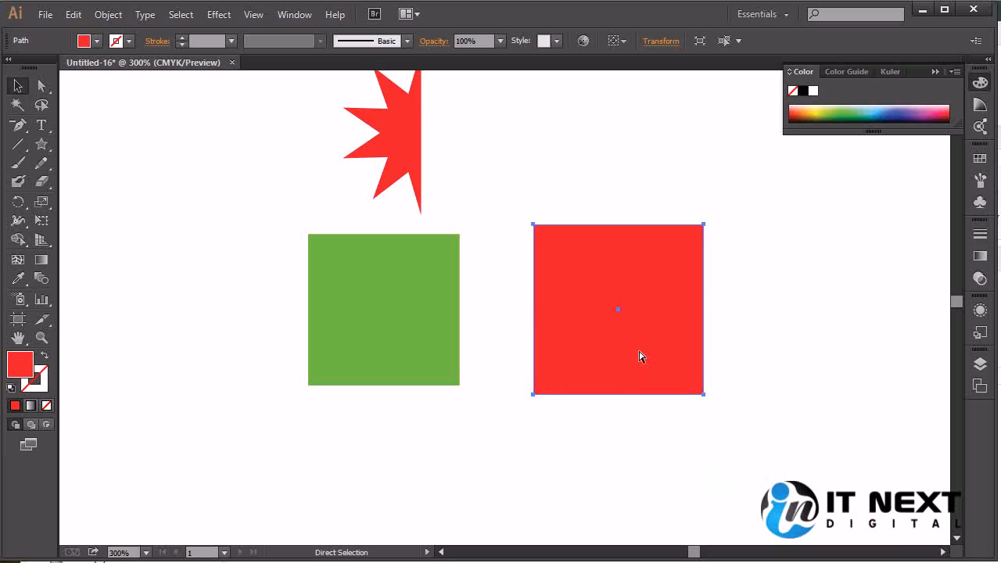
pyautogui.press('ctrl')
pyautogui.moveTo(704, 225); pyautogui.dragTo(849, 215)
pyautogui.hotkey('ctrl', 'z')
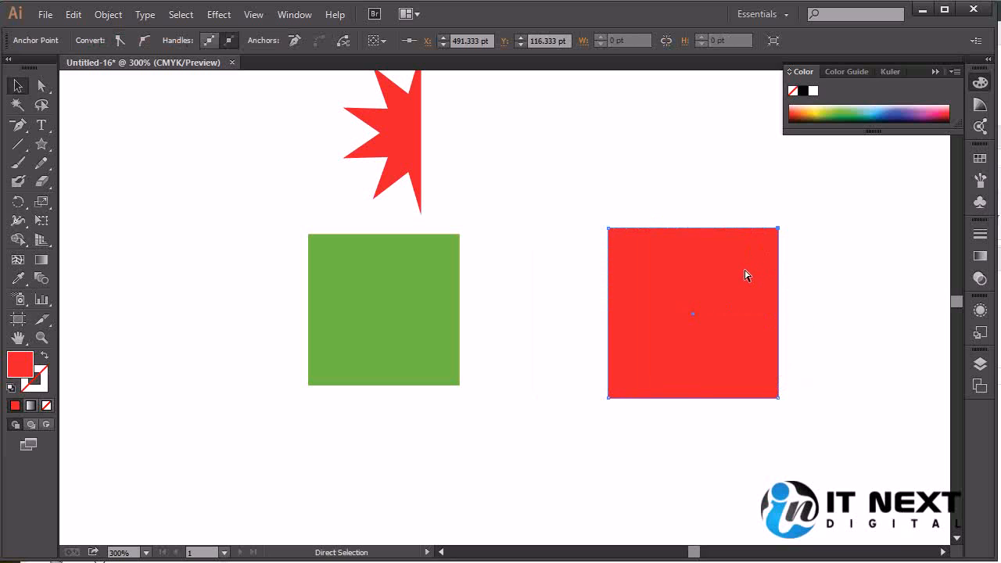
# Try pulling the red square's upper-right anchor point up and to the left with Direct Selection, and undo it.
pyautogui.press('v')
pyautogui.press('a')
pyautogui.press('ctrl')
pyautogui.moveTo(778, 230); pyautogui.dragTo(636, 152)
pyautogui.hotkey('ctrl', 'z')
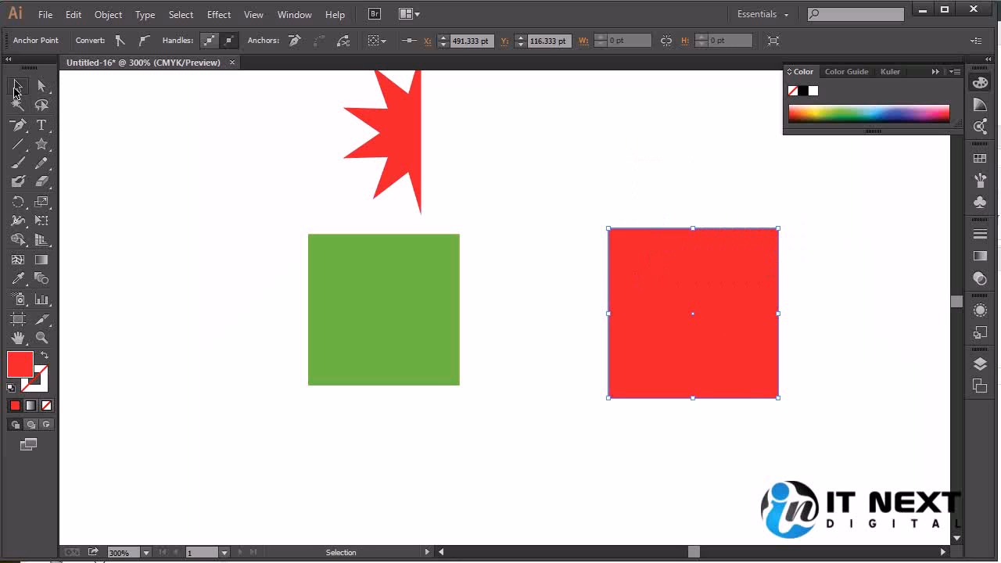
# Duplicate the larger left green square to form a vertical pair, and move the red square down and to the left.
pyautogui.hotkey('ctrl', '-')
pyautogui.hotkey('ctrl', '-')
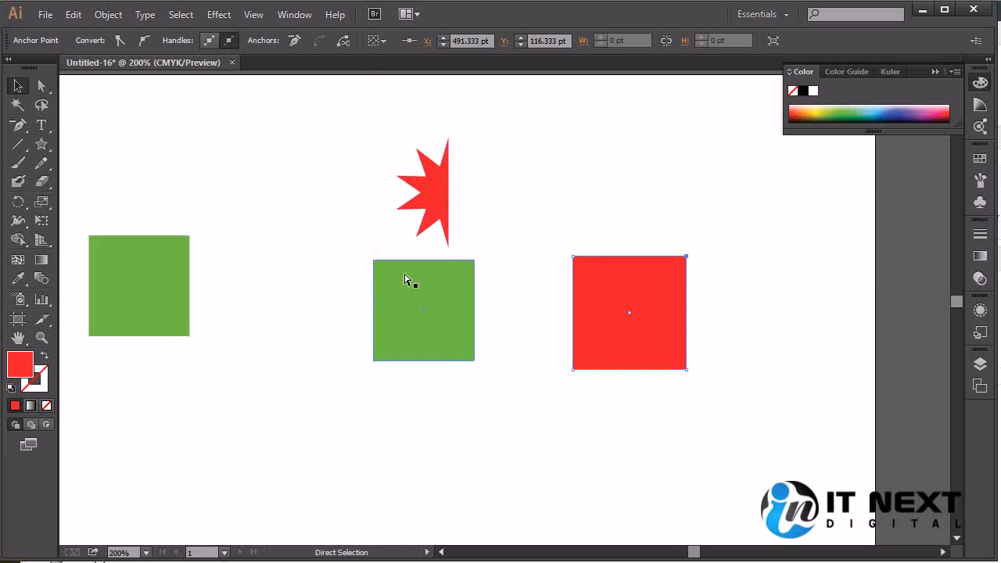
pyautogui.moveTo(391, 357); pyautogui.dragTo(550, 364)
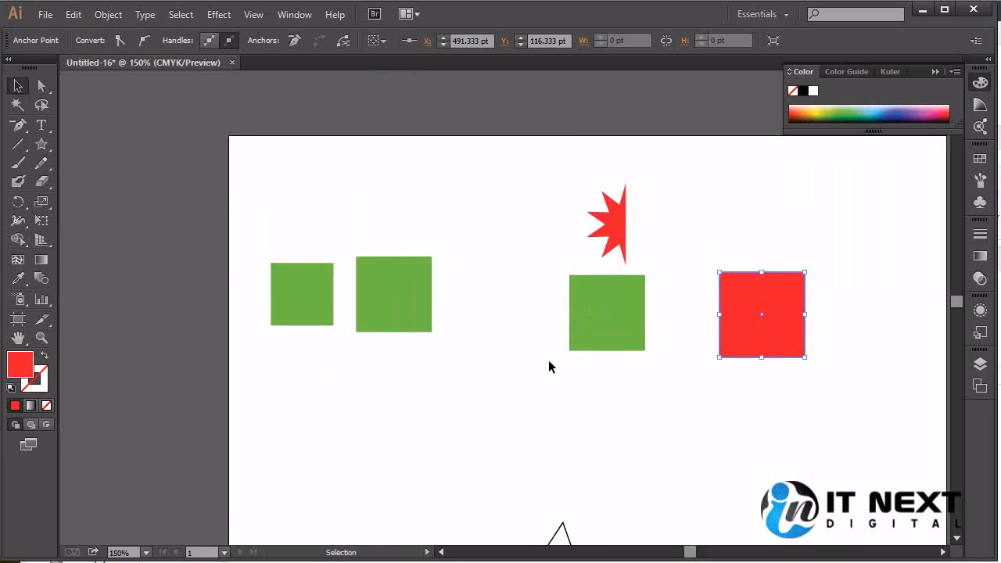
pyautogui.moveTo(395, 301); pyautogui.dragTo(477, 408)
pyautogui.moveTo(427, 384); pyautogui.dragTo(414, 266)
pyautogui.moveTo(764, 311); pyautogui.dragTo(671, 448)
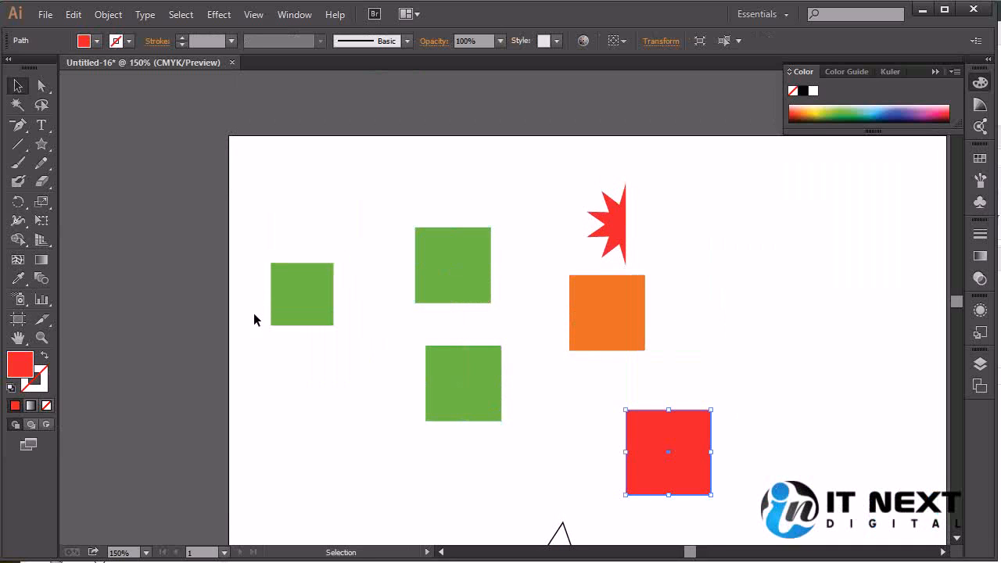
# Place two small orange copies of the square below the star, at the artboard's lower left and right of the star.
pyautogui.moveTo(623, 340); pyautogui.dragTo(349, 483)
pyautogui.click(622, 228)
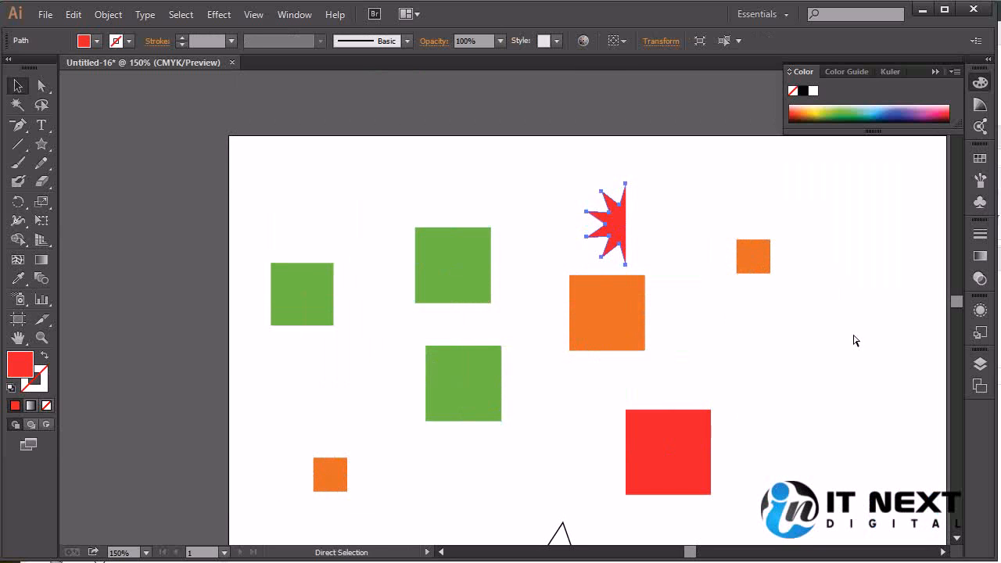
pyautogui.click(674, 350)
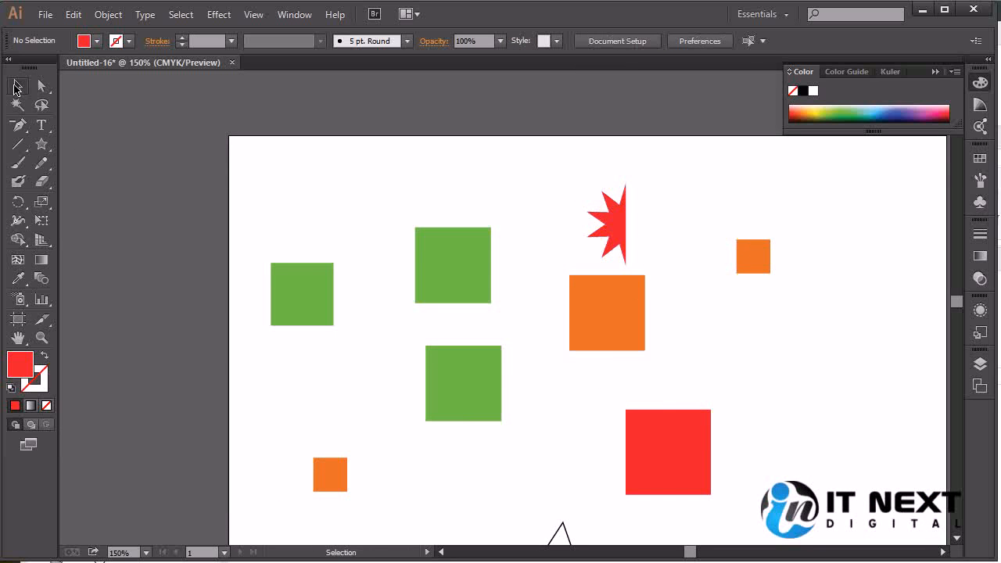
# Select all red objects by matching fill color, and use the small left green square to select all green squares the same way.
pyautogui.click(762, 42)
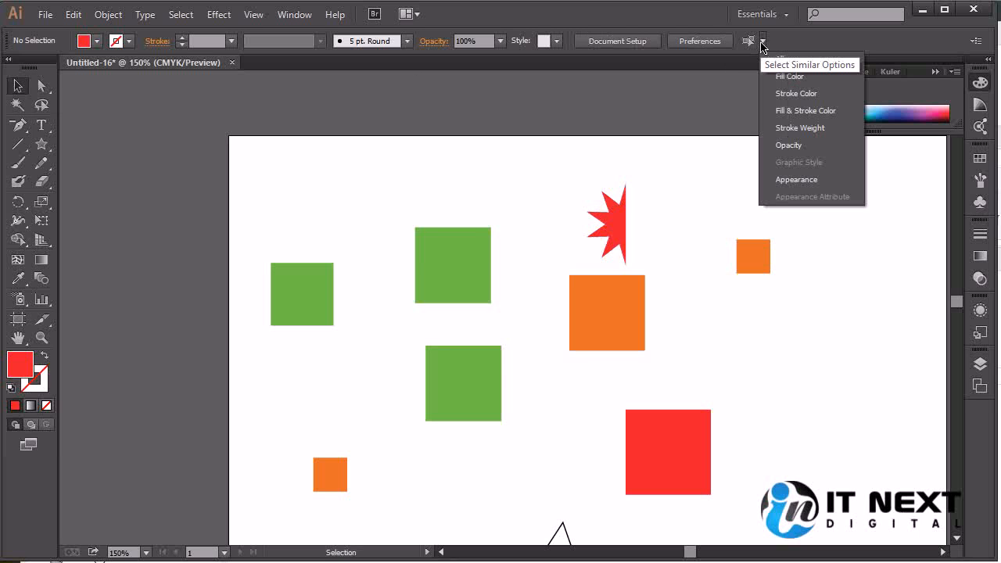
pyautogui.click(809, 79)
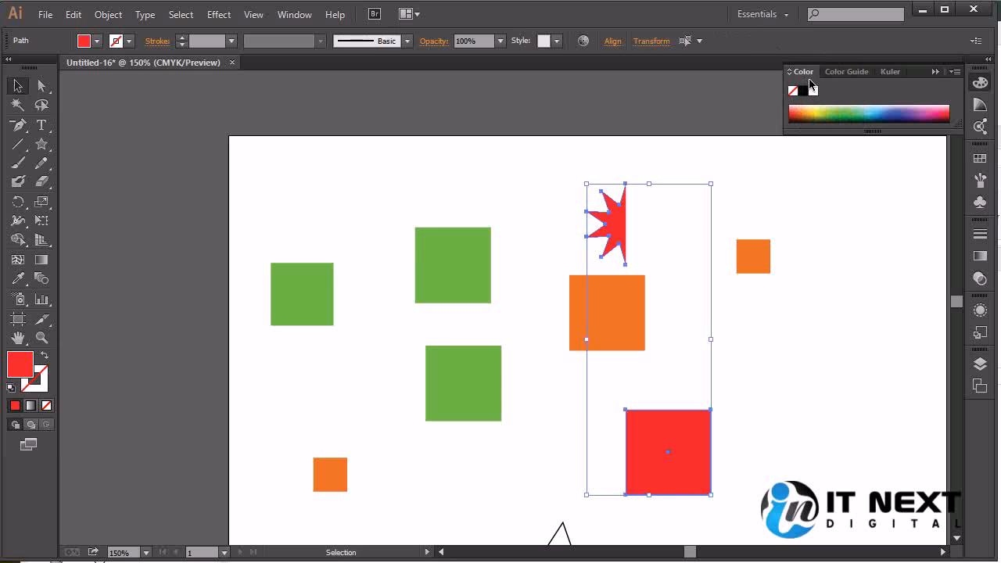
pyautogui.click(297, 298)
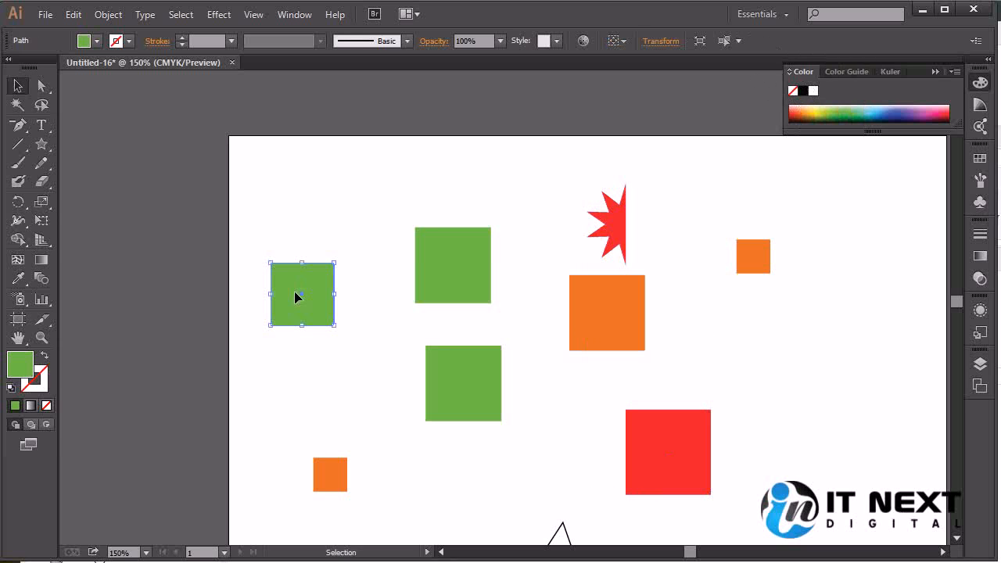
pyautogui.click(723, 43)
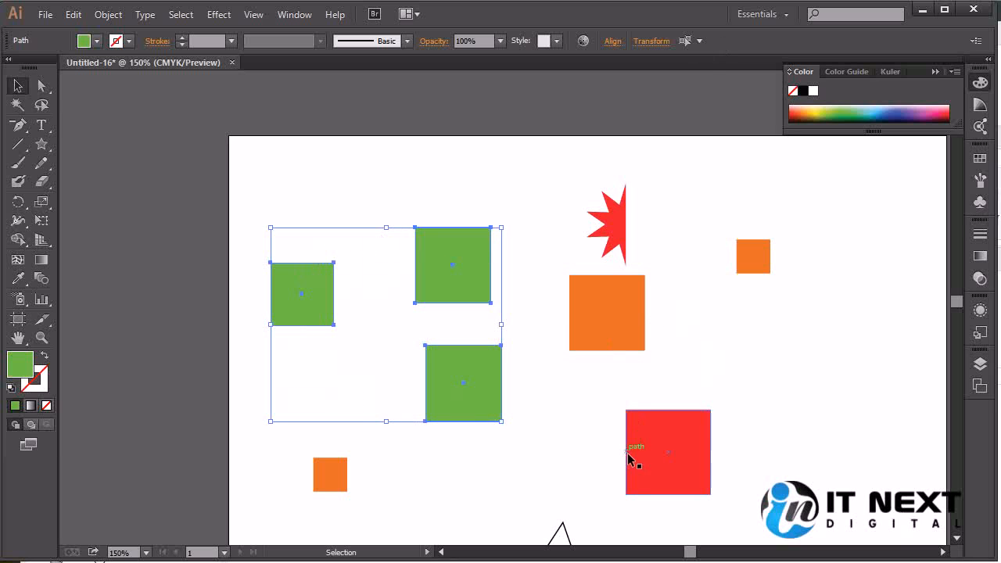
# Select all orange squares by matching the fill color of the small upper-right one, and view the other similarity criteria.
pyautogui.click(755, 263)
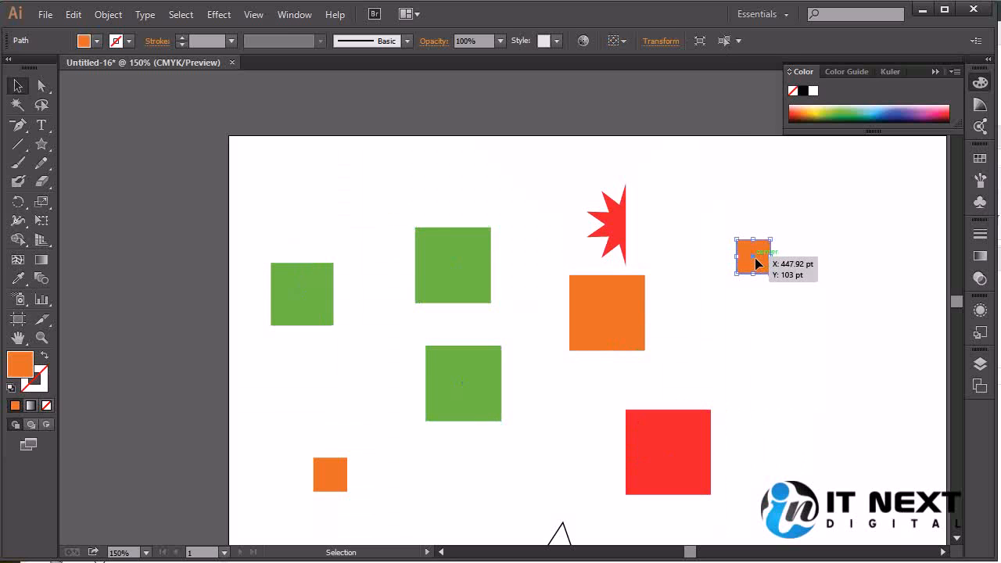
pyautogui.click(738, 40)
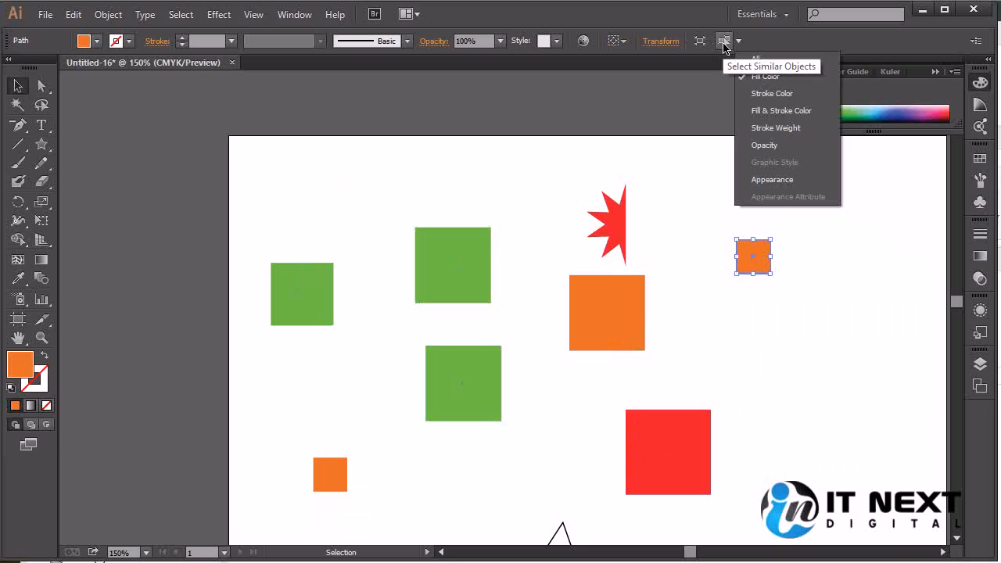
pyautogui.click(725, 47)
pyautogui.click(726, 47)
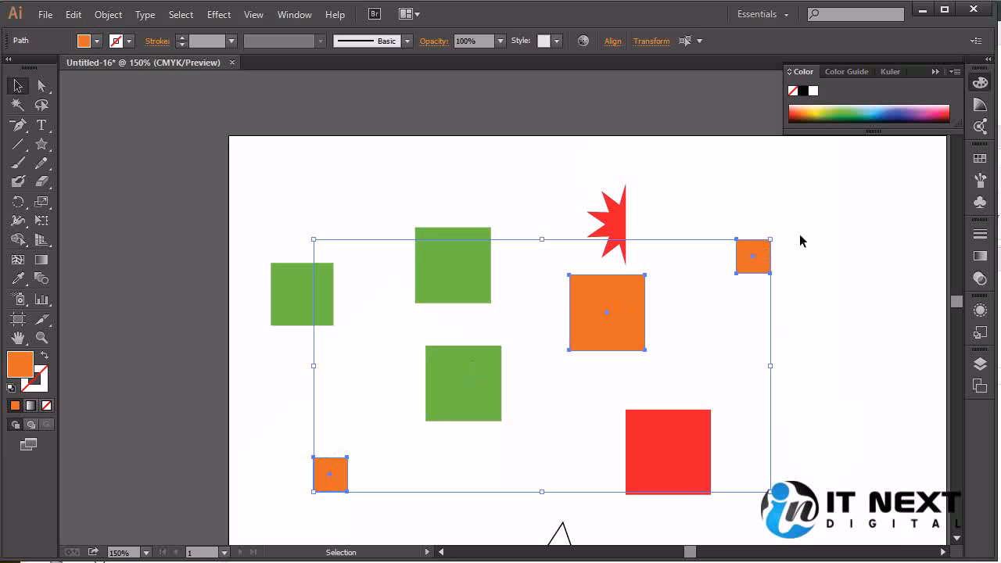
pyautogui.click(699, 41)
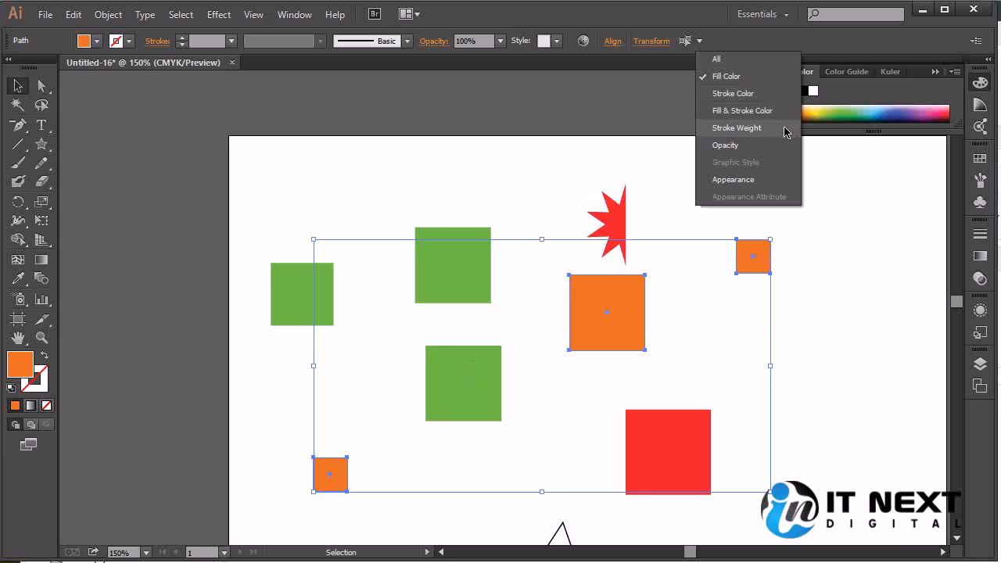
pyautogui.click(838, 212)
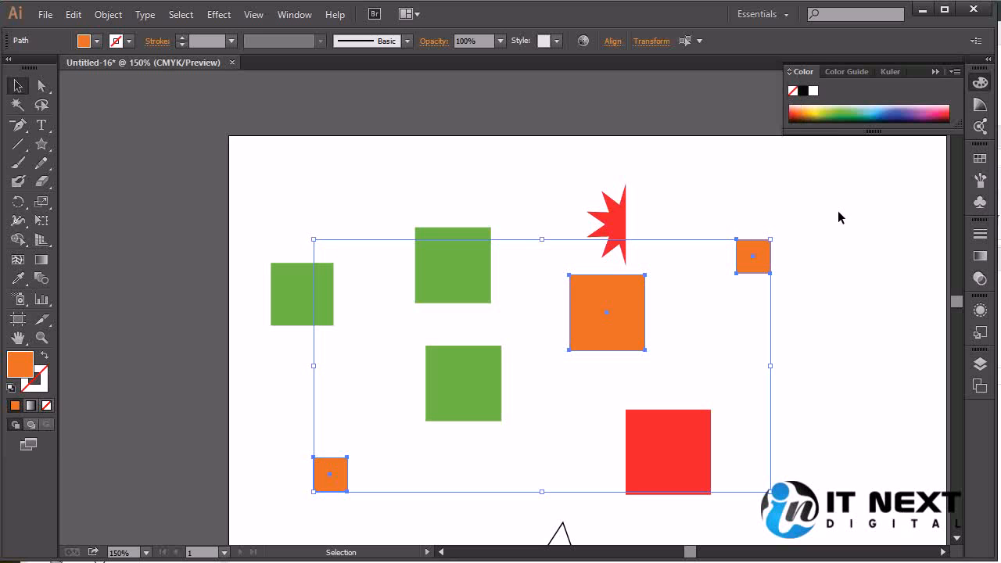
# Give the upper green square and the red square a blue 1 pt stroke.
pyautogui.click(845, 321)
pyautogui.click(456, 300)
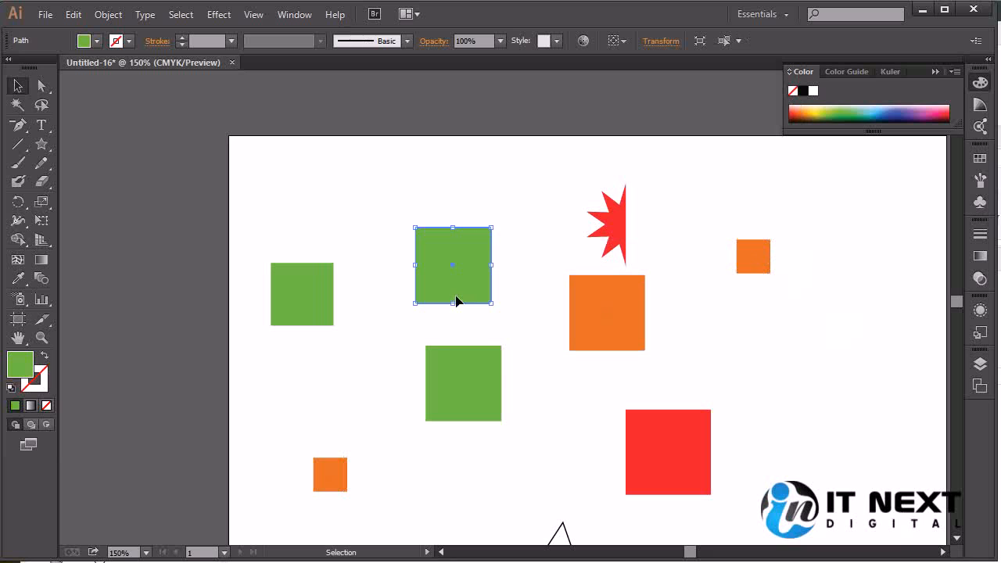
pyautogui.keyDown('shift'); pyautogui.click(669, 463); pyautogui.keyUp('shift')
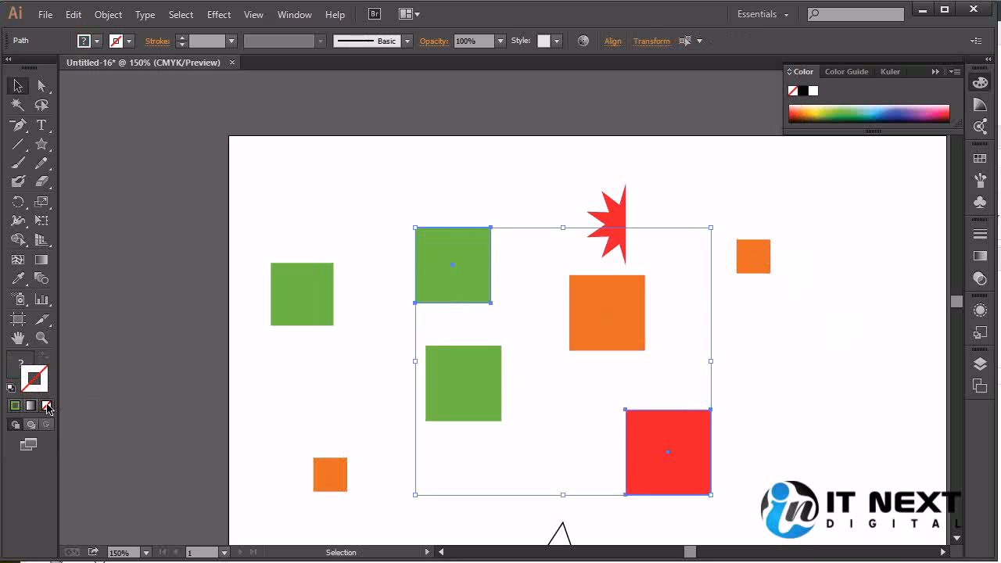
pyautogui.click(14, 405)
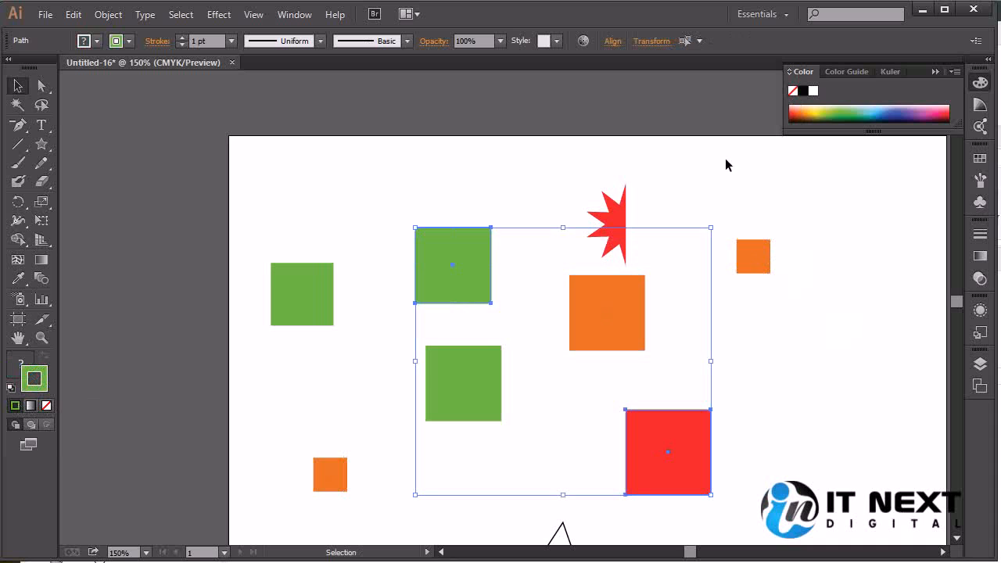
pyautogui.moveTo(902, 116); pyautogui.dragTo(834, 112)
pyautogui.click(927, 106)
pyautogui.moveTo(927, 107)
pyautogui.mouseDown()
pyautogui.moveTo(954, 104)
pyautogui.moveTo(882, 106)
pyautogui.mouseUp()
# Select the upper green square with the blue outline, and extend the selection to all objects with the same stroke color.
pyautogui.click(481, 205)
pyautogui.click(647, 466)
pyautogui.click(472, 252)
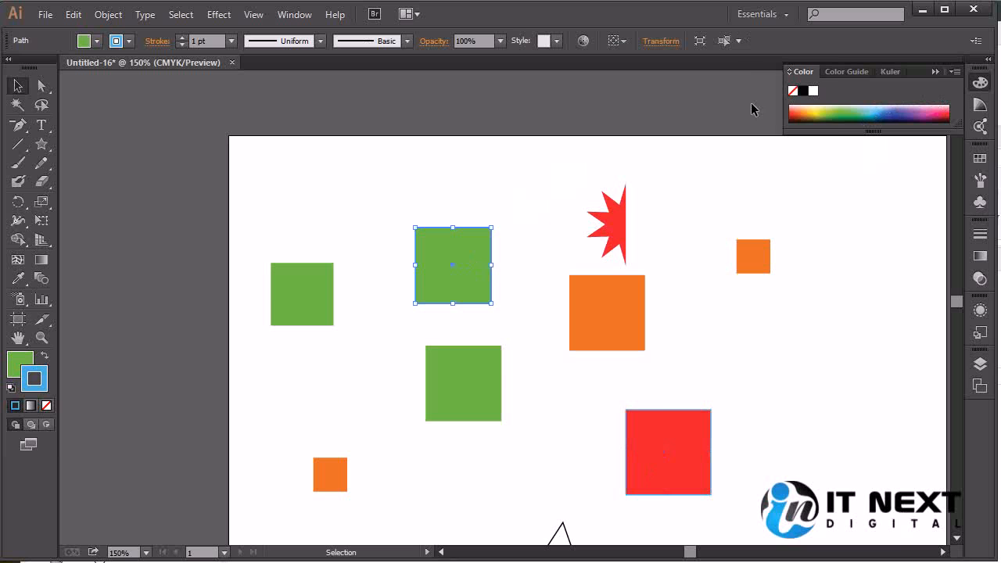
pyautogui.click(739, 40)
pyautogui.click(753, 59)
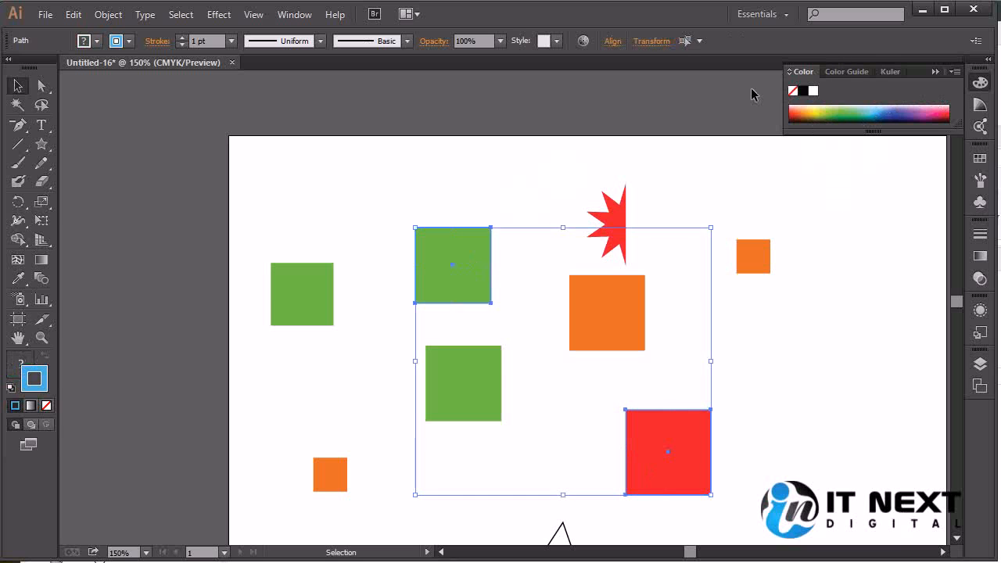
# Clear the selection, reselect the upper green square, and repeat Select Similar Objects by stroke color.
pyautogui.click(831, 437)
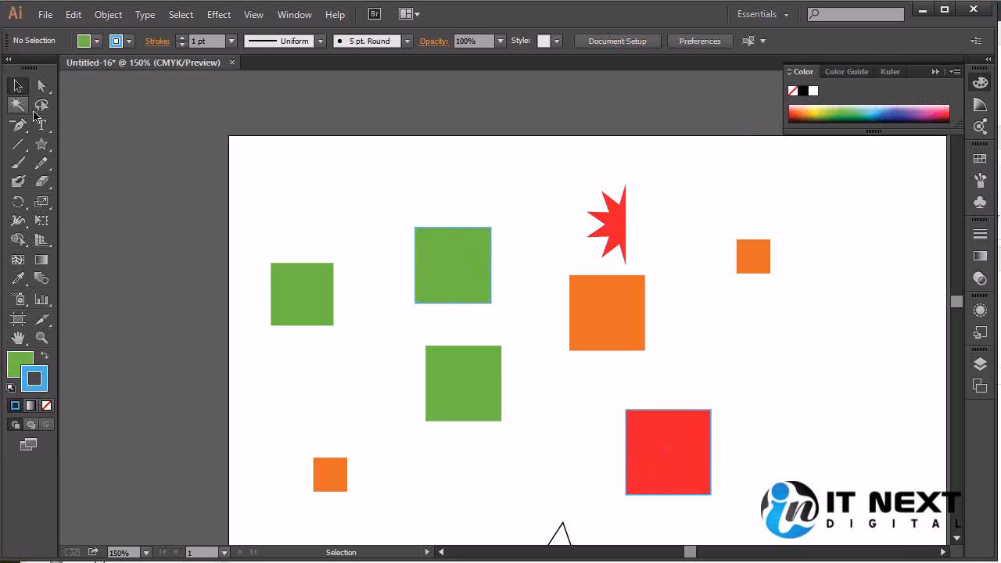
pyautogui.click(450, 286)
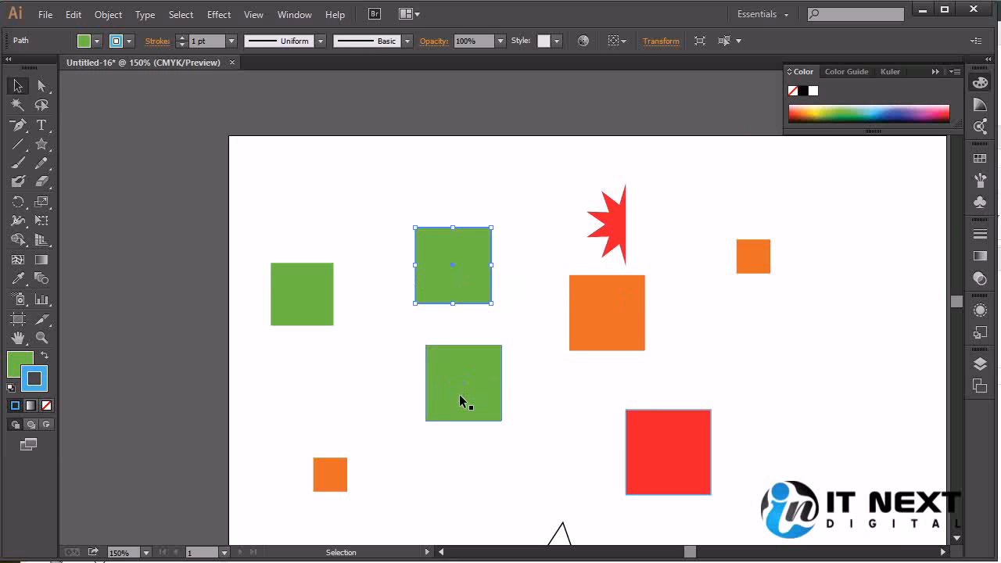
pyautogui.click(725, 44)
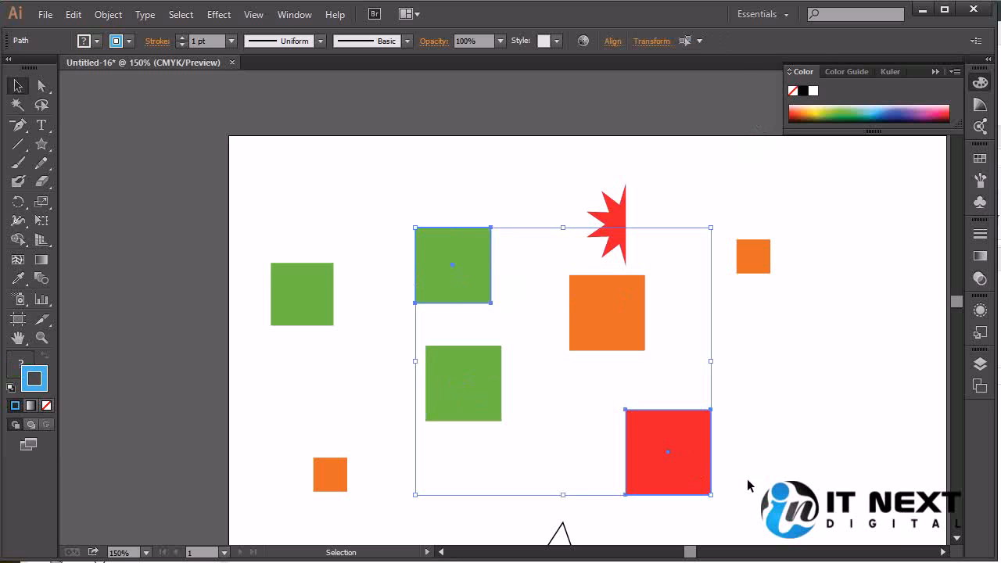